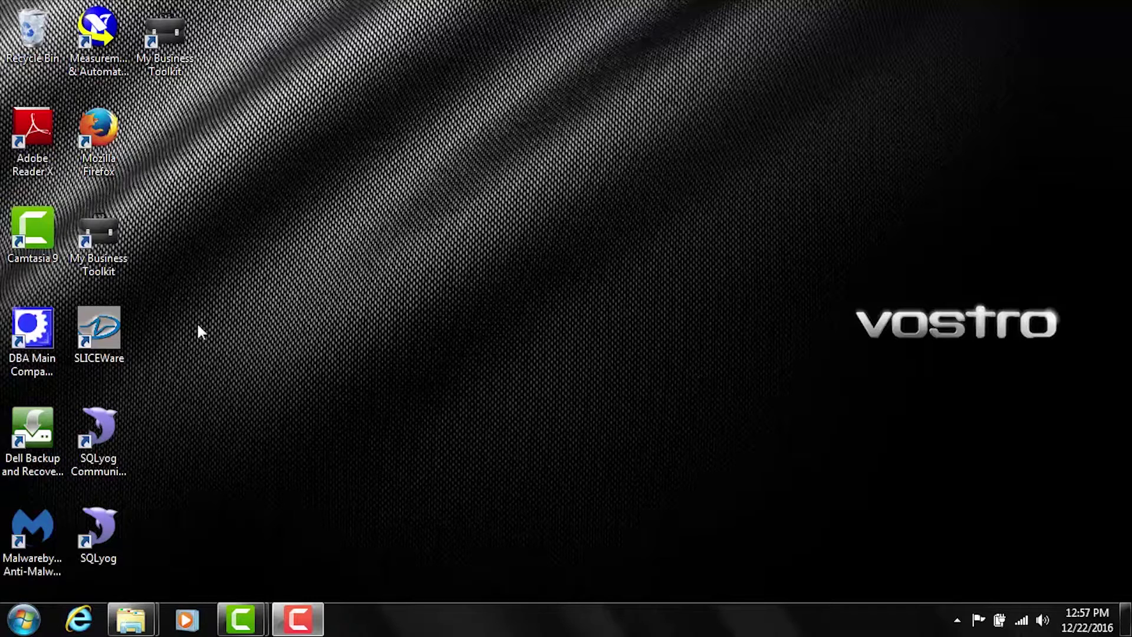
Step: Launch SLICEWare and display the sensor settings of the Strain Gage assigned to channel 1 of BA00371
double_click(108, 334)
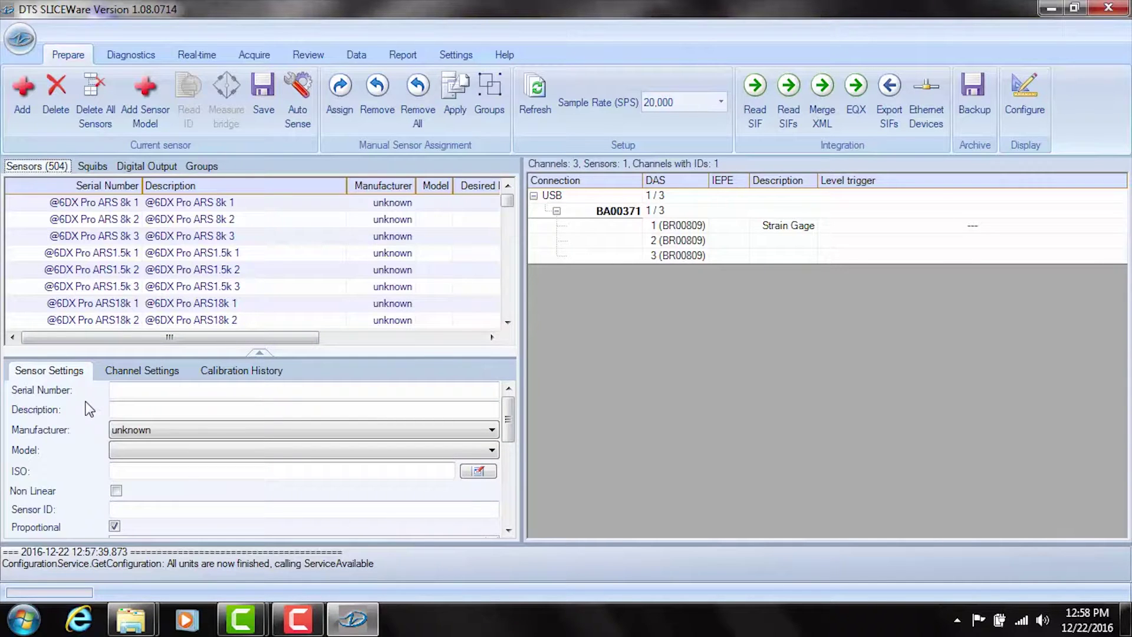
left_click(117, 253)
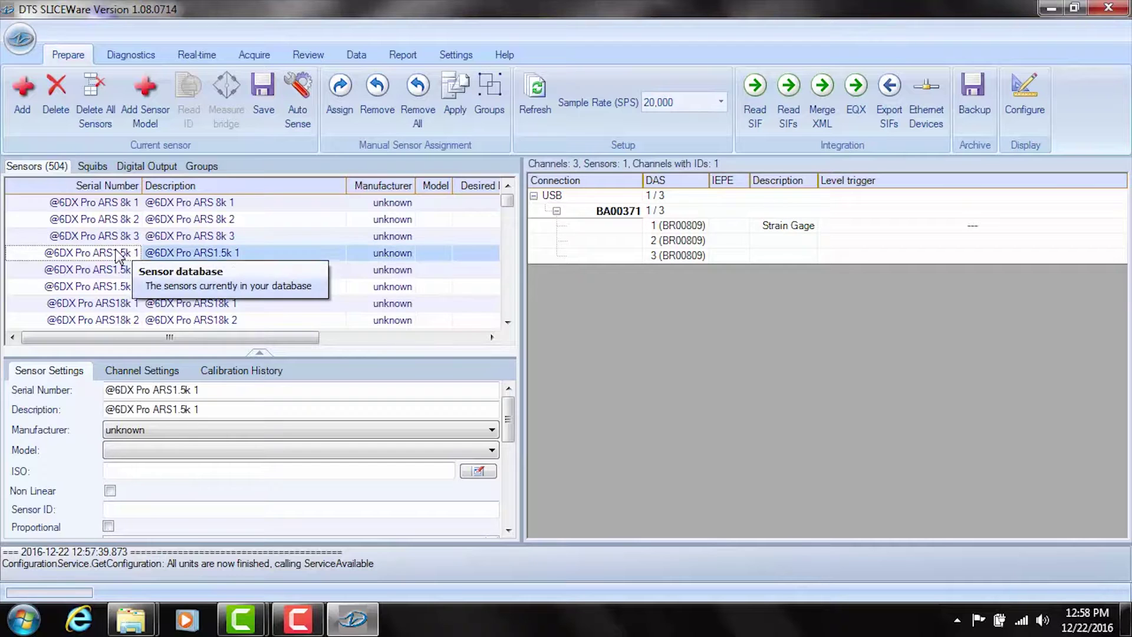
left_click(707, 229)
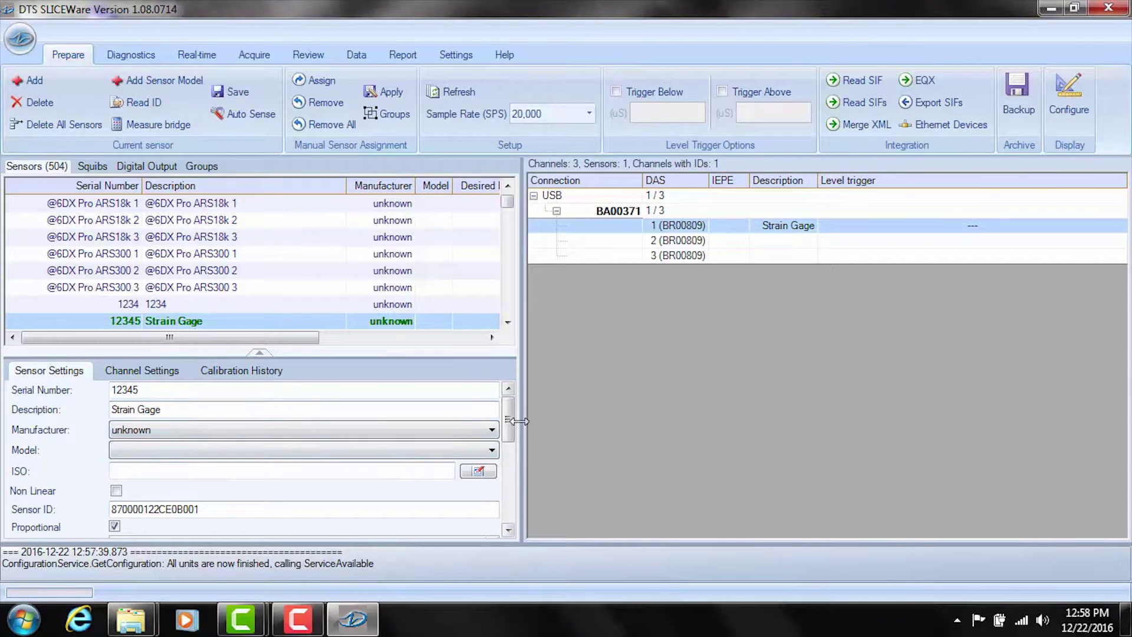
mouse_move(514, 426)
left_mouse_down()
mouse_move(510, 500)
mouse_move(513, 422)
left_mouse_up()
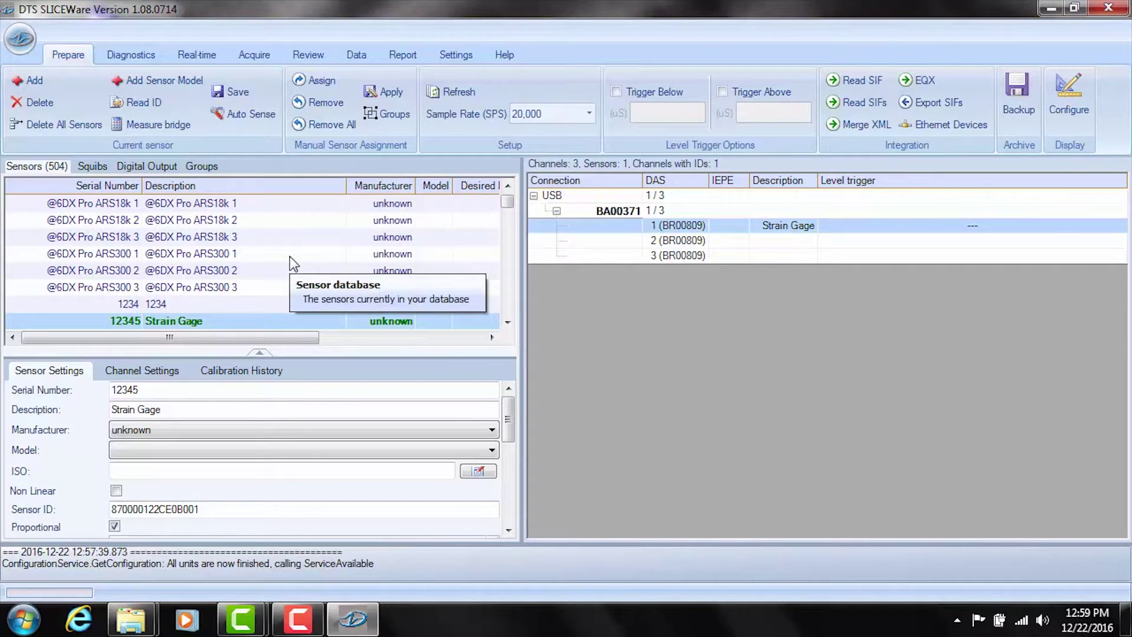
Step: Run diagnostics on the whole stack and view the Strain Gage's real-time signal
left_click(126, 55)
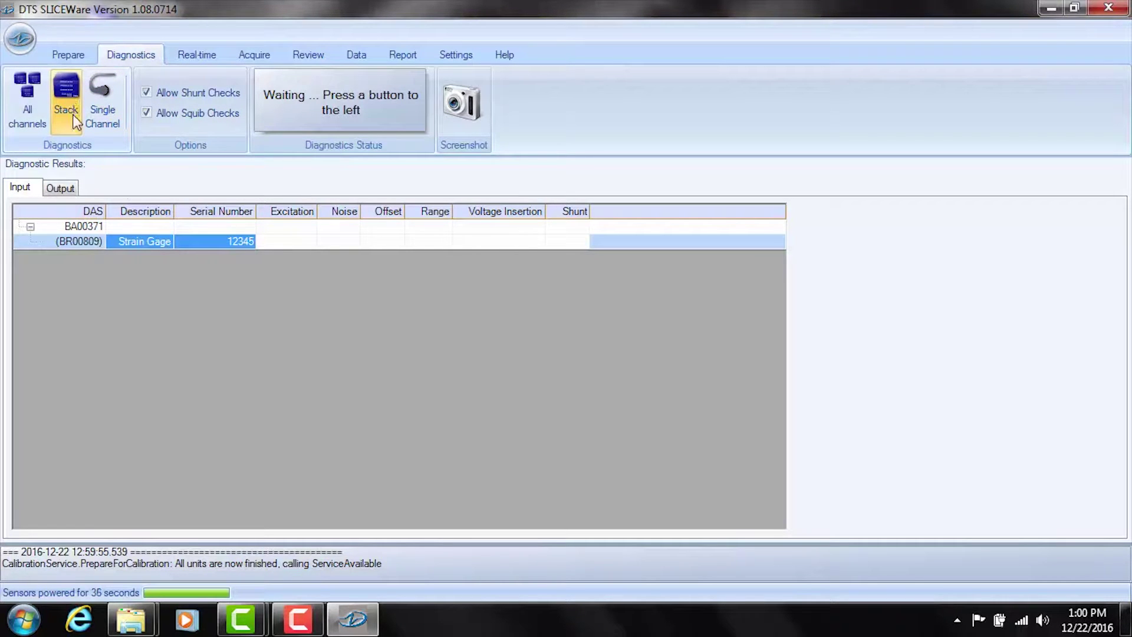
left_click(65, 87)
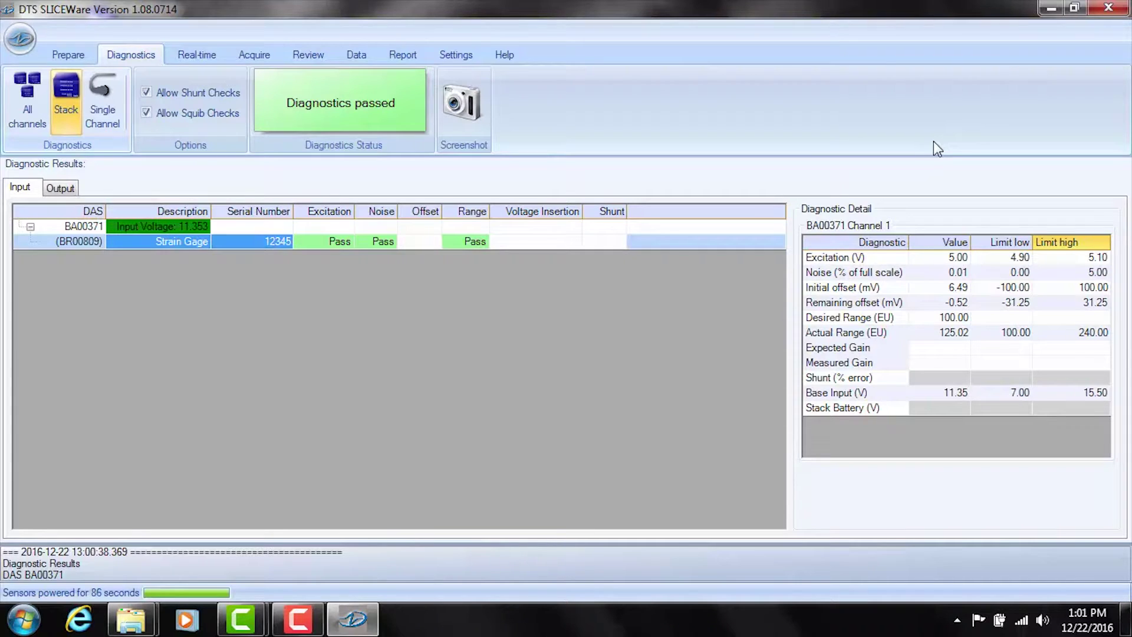
mouse_move(415, 358)
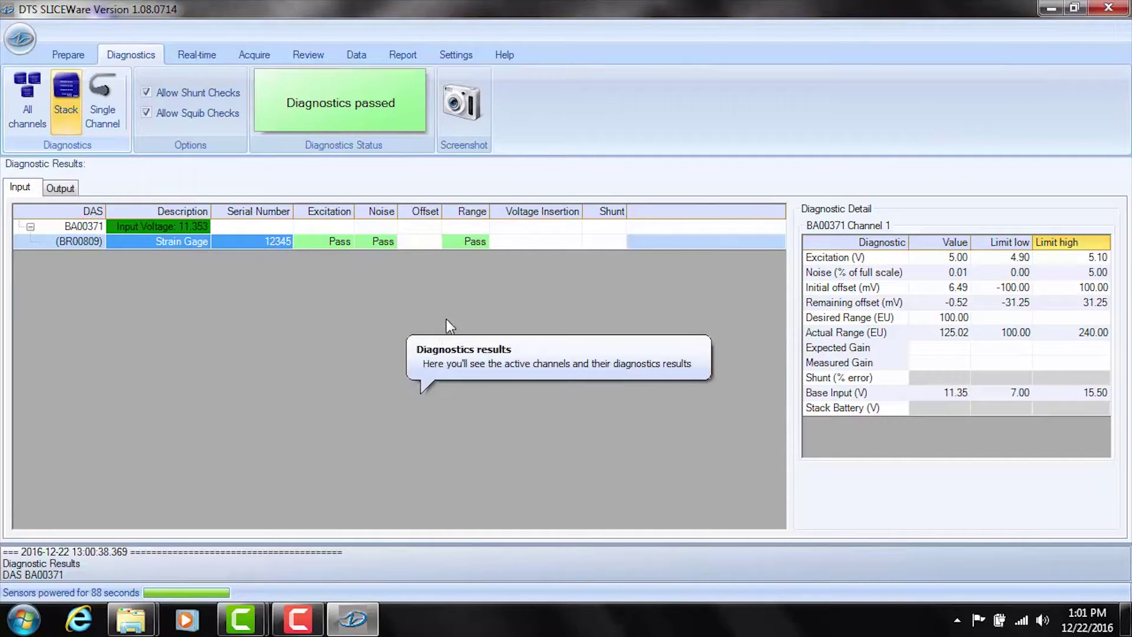
left_click(206, 56)
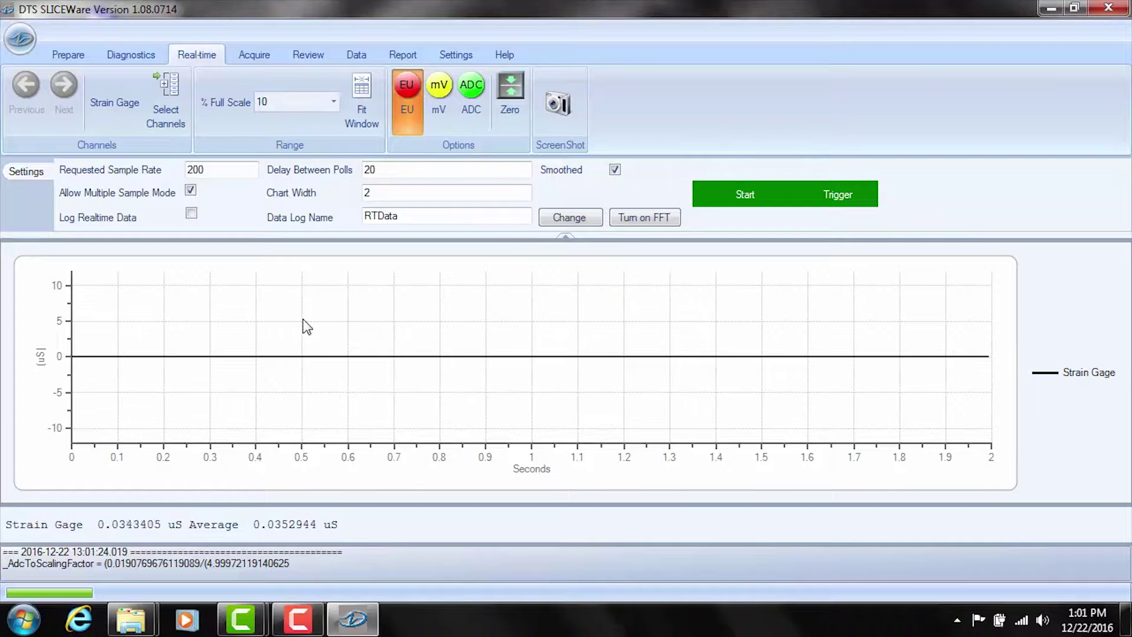
Step: Configure the acquisition with a 20000 sample rate, Recorder mode and a post-trigger time of 10 seconds
left_click(255, 54)
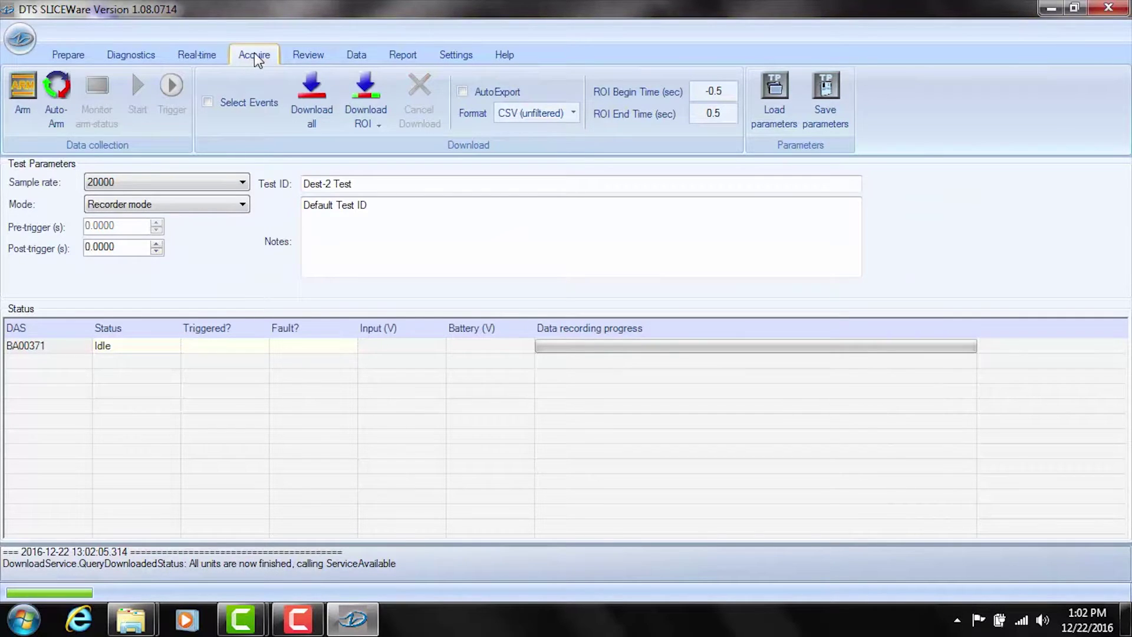
mouse_move(285, 368)
left_click(243, 183)
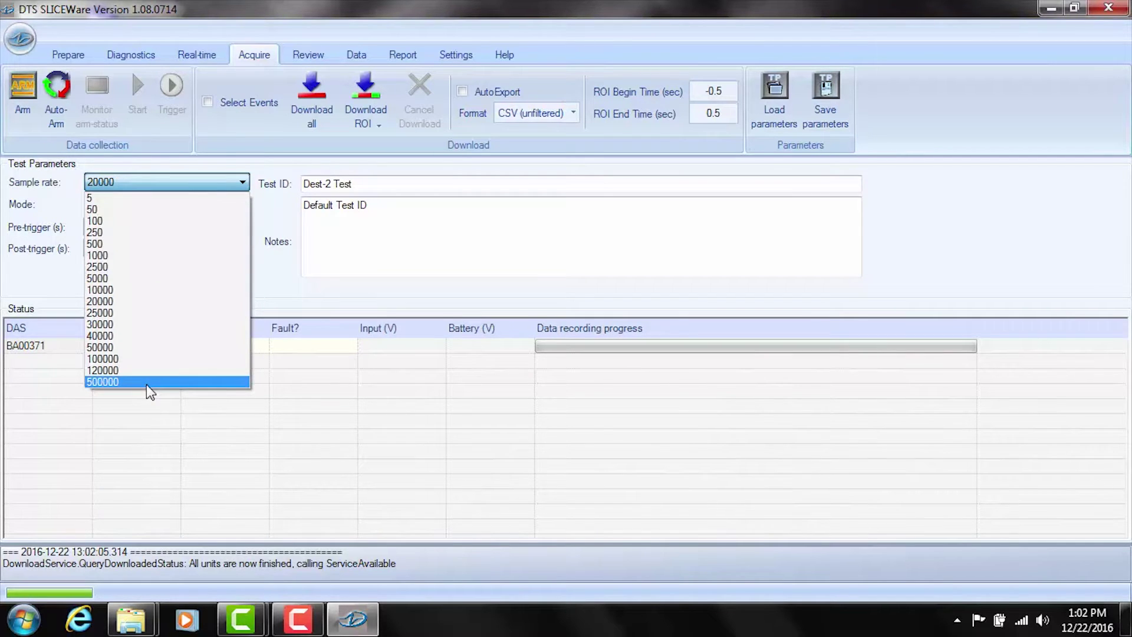
left_click(144, 301)
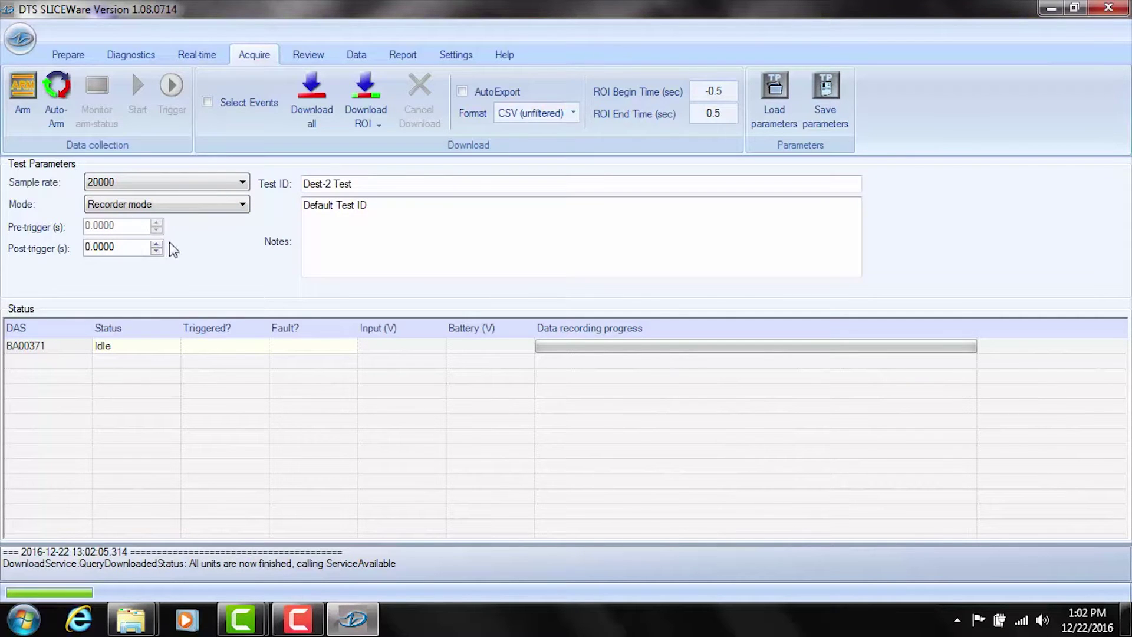
left_click(242, 206)
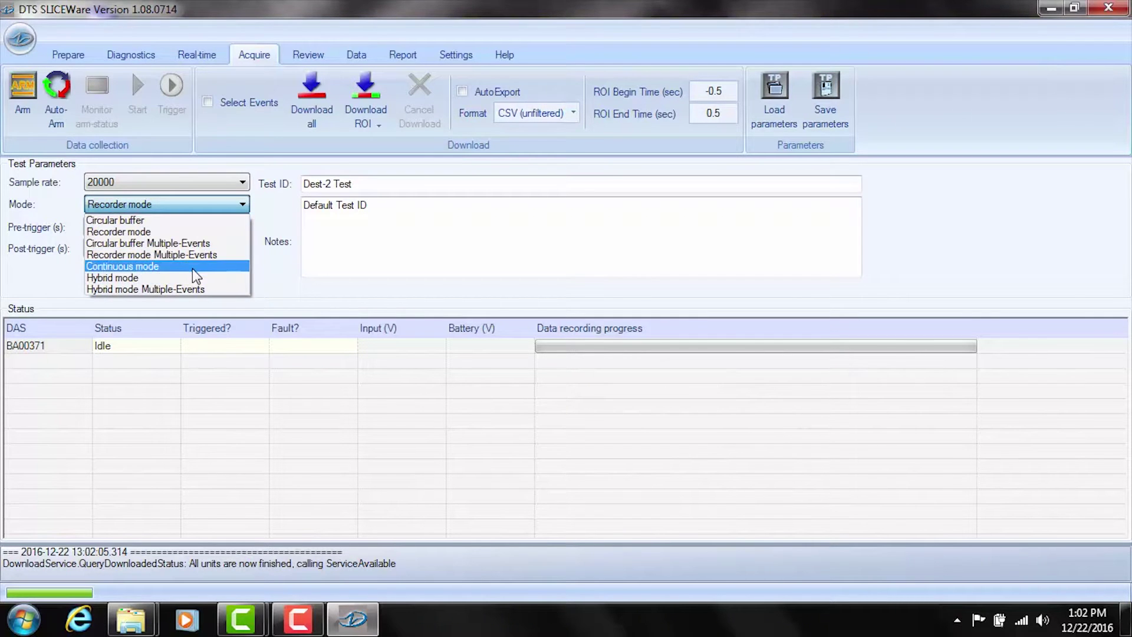
left_click(172, 232)
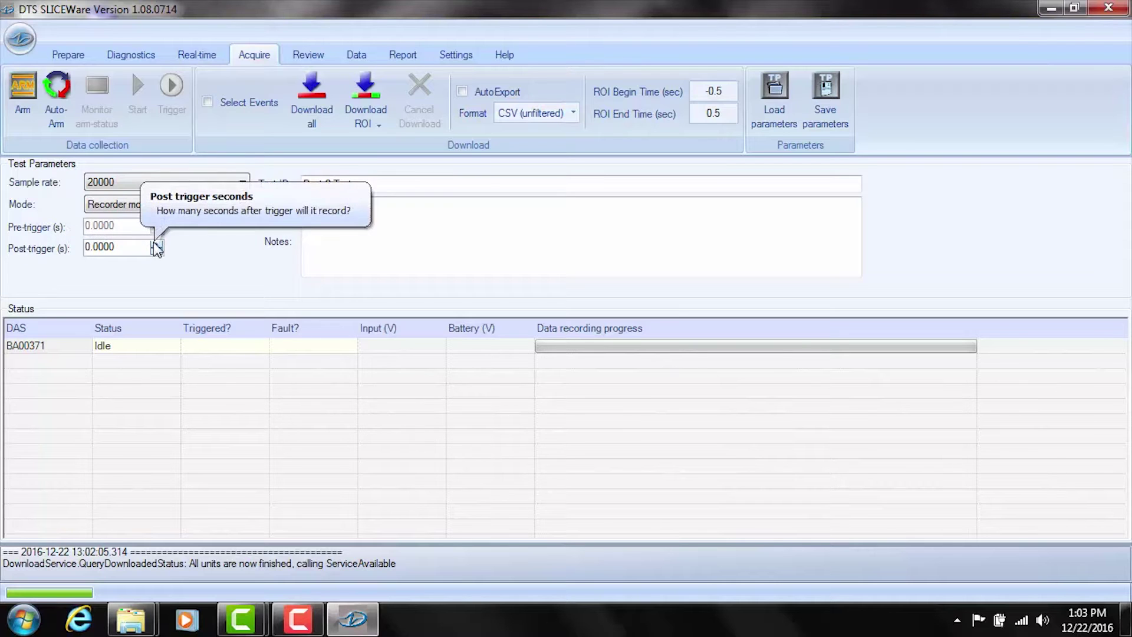
left_click_drag(127, 244, 76, 248)
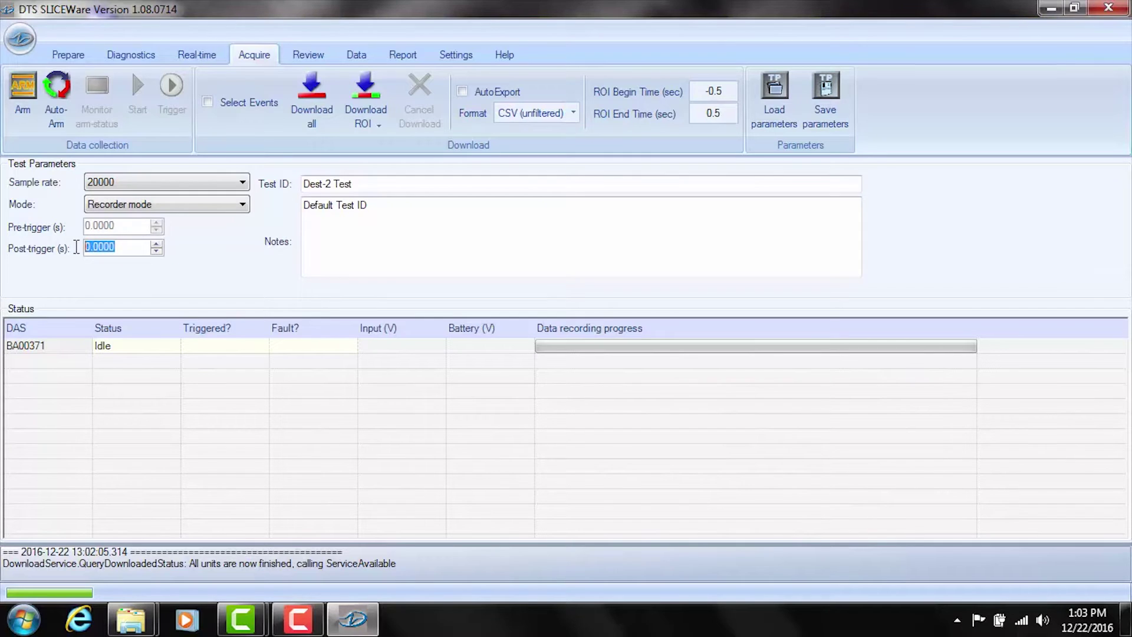
type("10")
Step: Change the acquisition's Test ID to "Desk-3 Test"
left_click(338, 184)
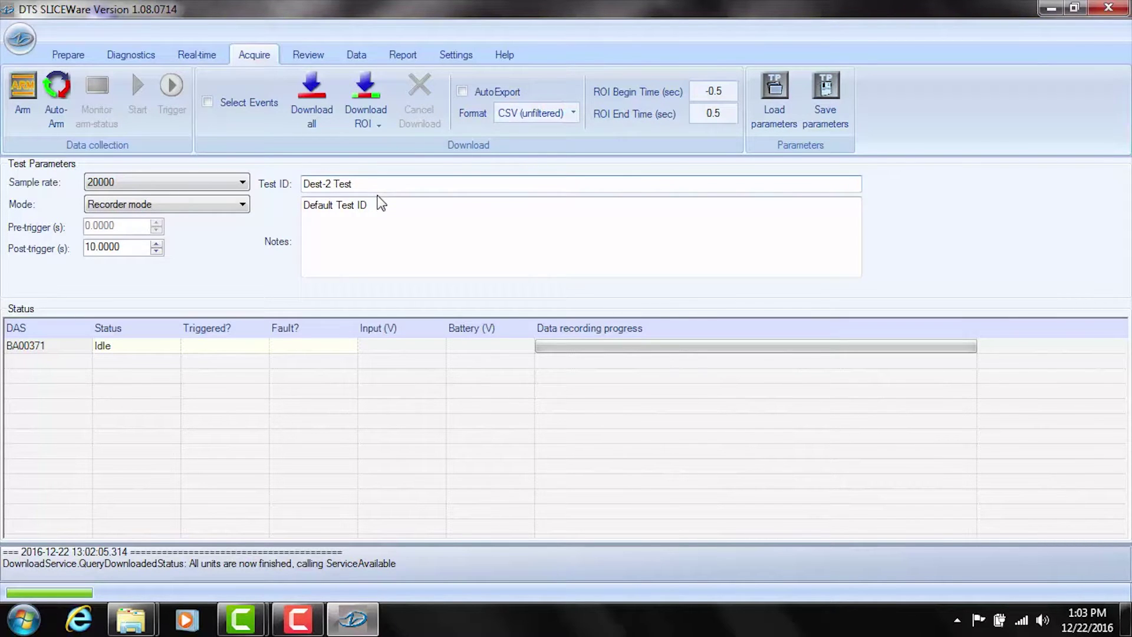
key("BackSpace")
key("BackSpace")
key("BackSpace")
type("k-3")
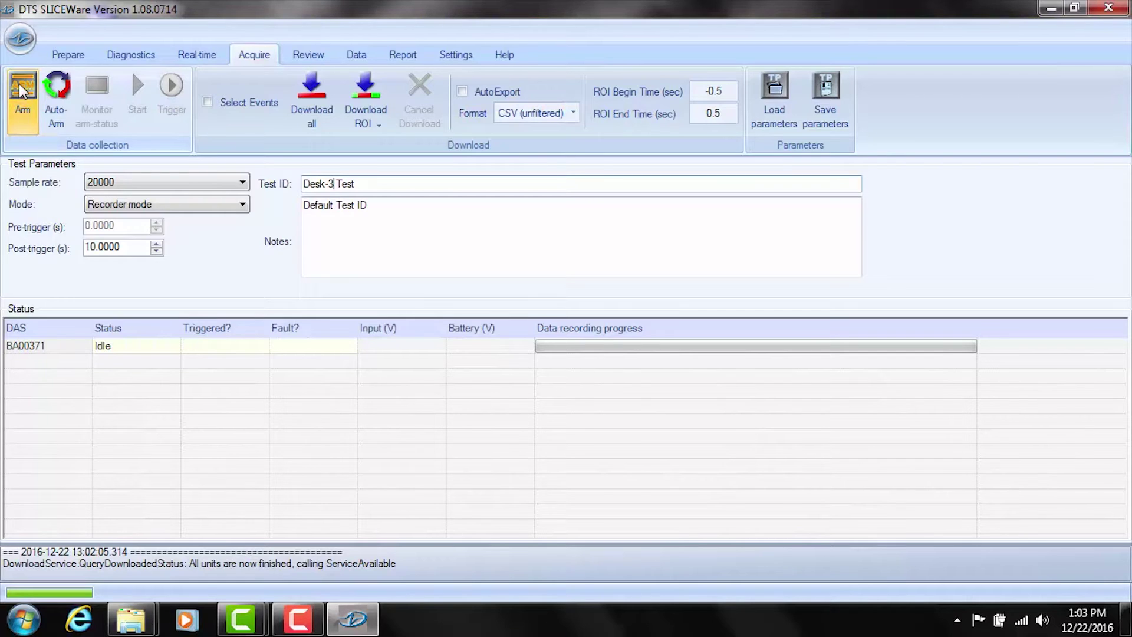
Step: Arm the data acquisition system and start recording the test, confirming the start
left_click(21, 90)
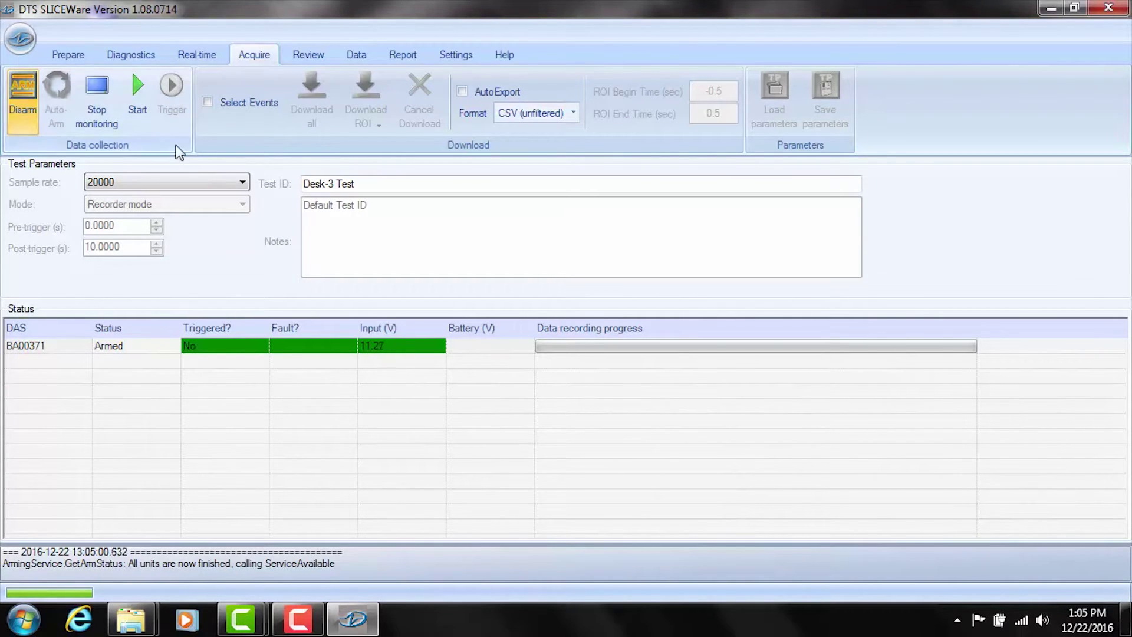
left_click(137, 83)
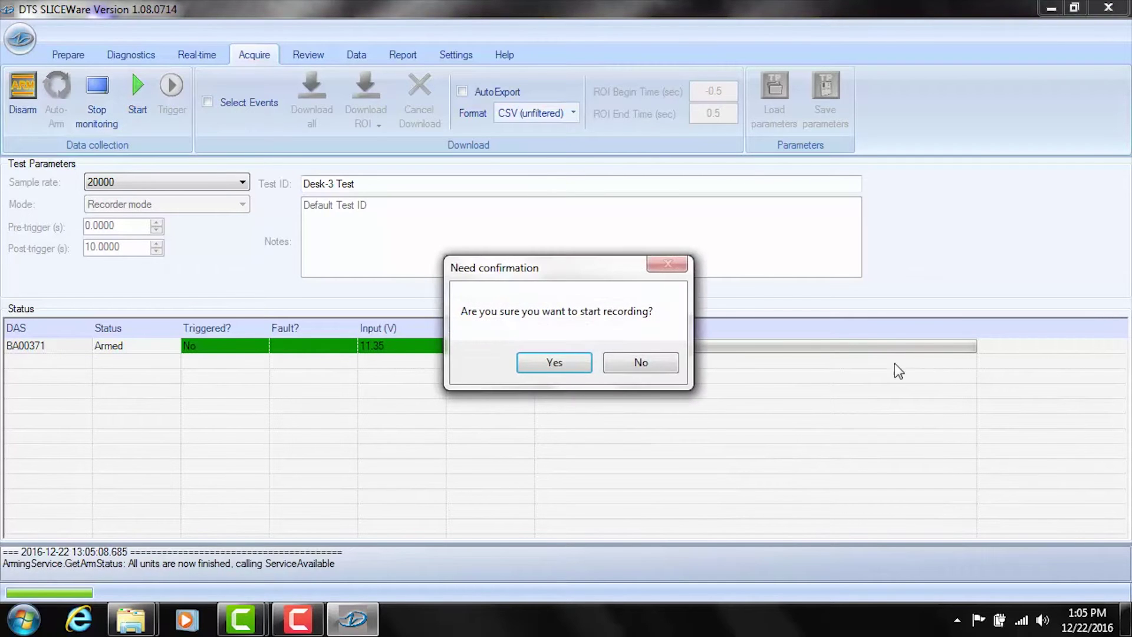
left_click(576, 369)
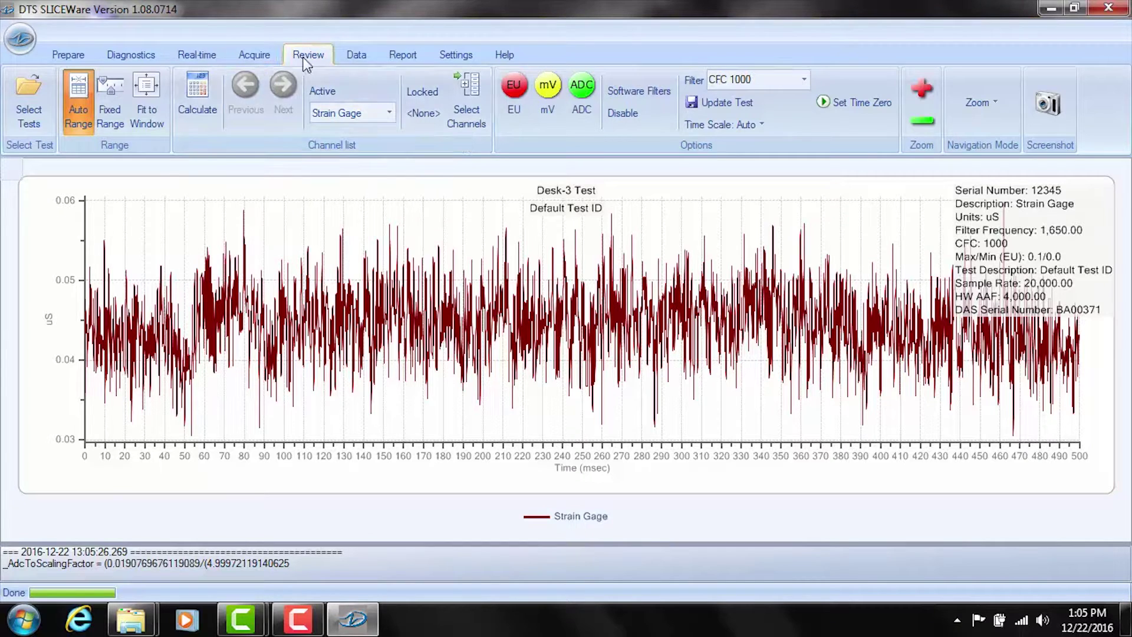
Step: Download all recorded data for the Desk-3 Test, overwriting its existing test files
left_click(261, 56)
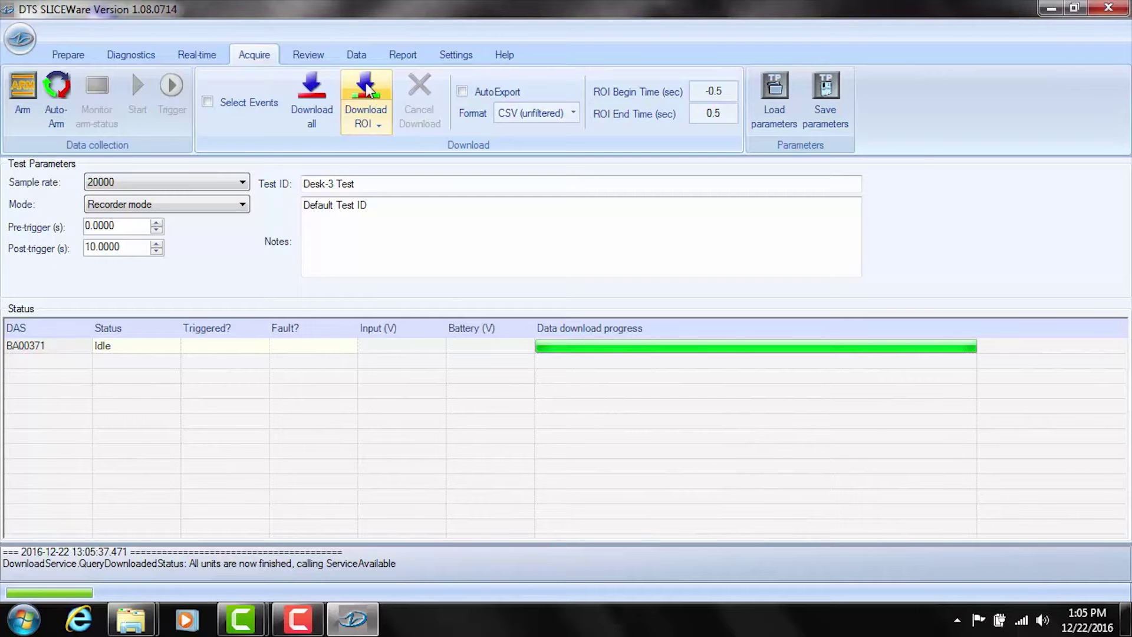
left_click(318, 87)
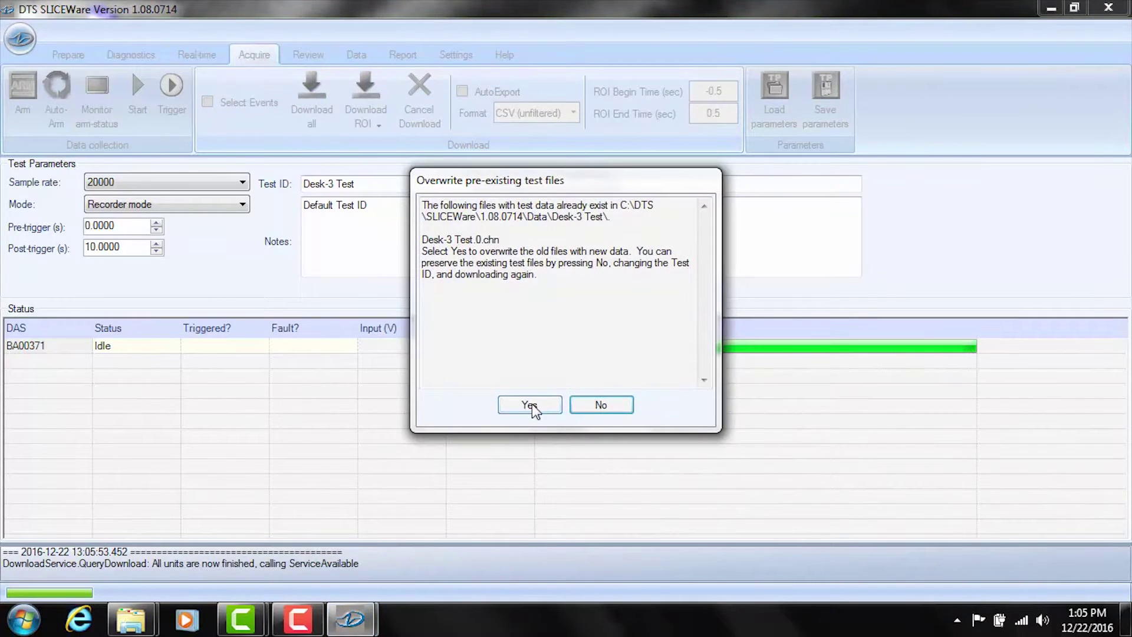
left_click(533, 402)
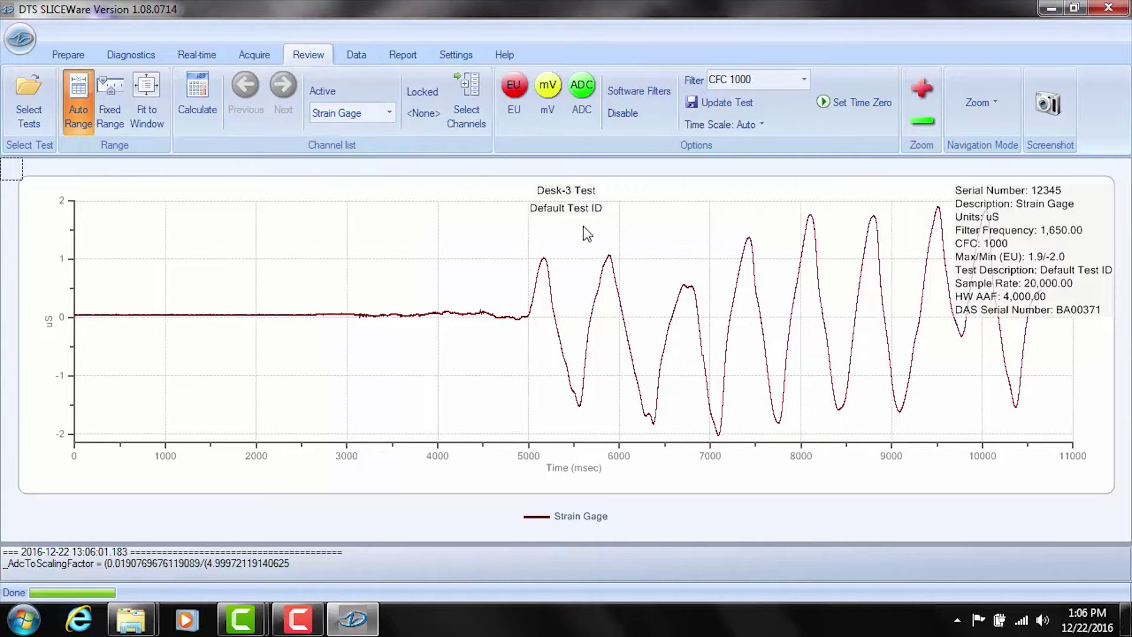
Step: Zoom in on the strain waveform between about 5430 and 6125 ms and pan to about 6420 to 7115 ms
left_click_drag(497, 229, 669, 434)
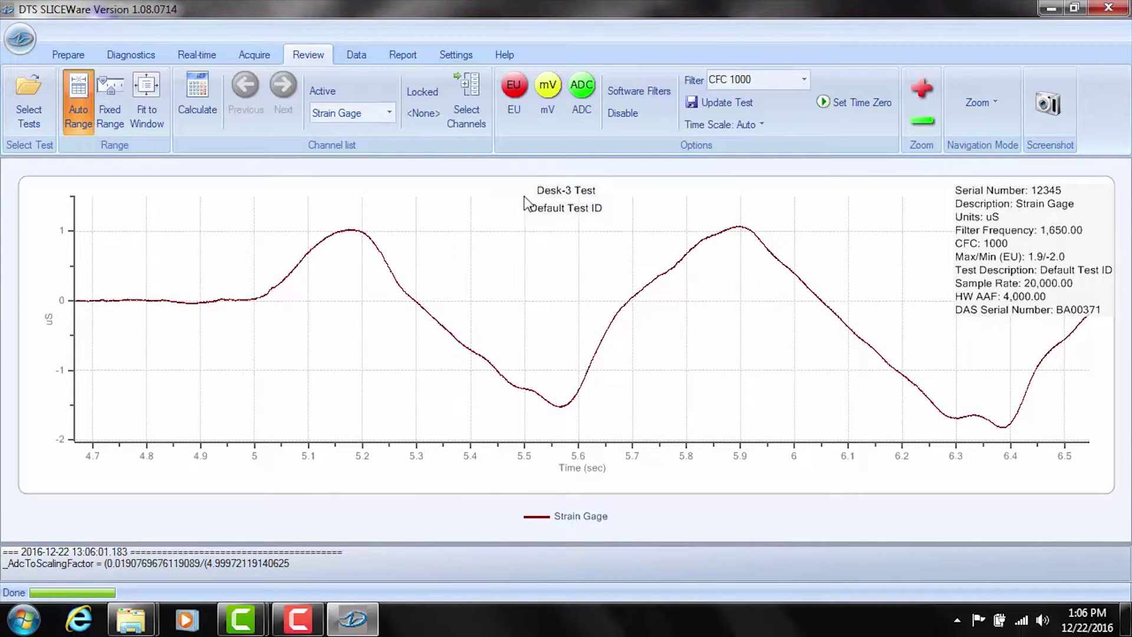
left_click_drag(487, 183, 863, 418)
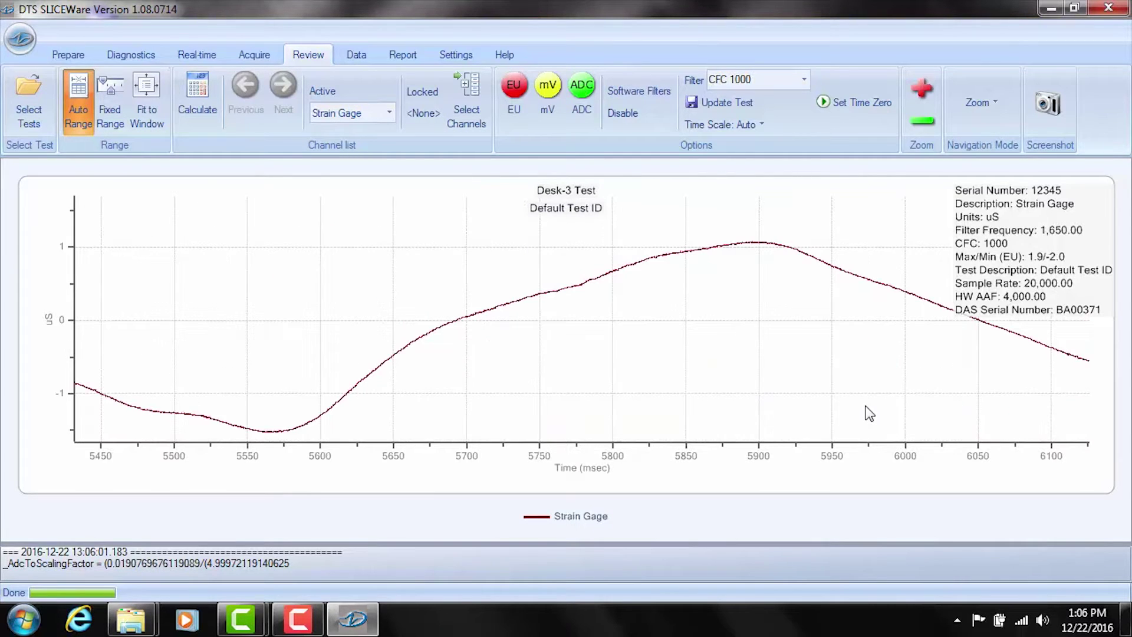
left_click(994, 106)
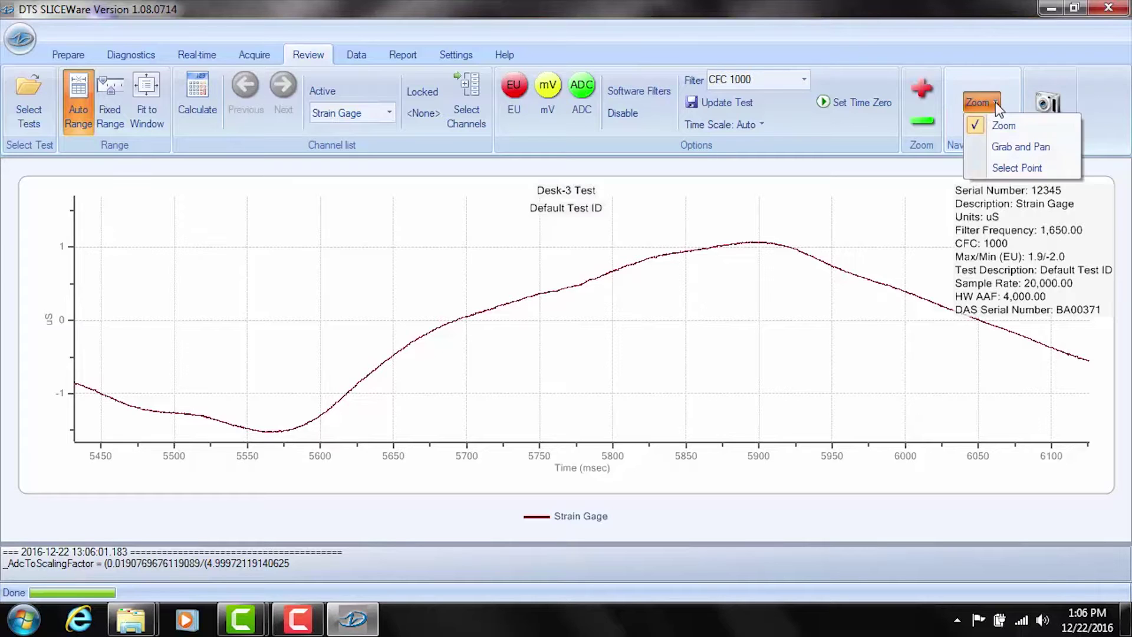
left_click(1020, 146)
mouse_move(833, 324)
left_mouse_down()
mouse_move(446, 306)
mouse_move(800, 299)
mouse_move(882, 343)
mouse_move(204, 330)
mouse_move(974, 364)
mouse_move(611, 321)
left_mouse_up()
mouse_move(1084, 342)
left_mouse_down()
mouse_move(696, 336)
mouse_move(790, 330)
mouse_move(745, 342)
left_mouse_up()
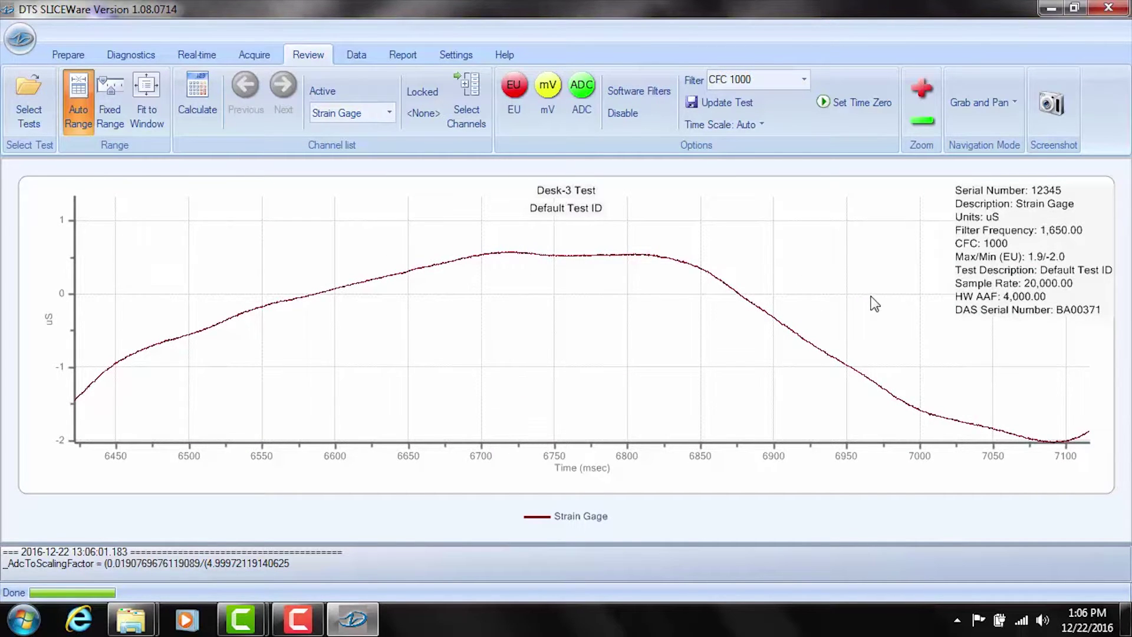
Step: Read the strain curve's values with Select Point at about 6706 ms and about 6854 ms
left_click(1016, 98)
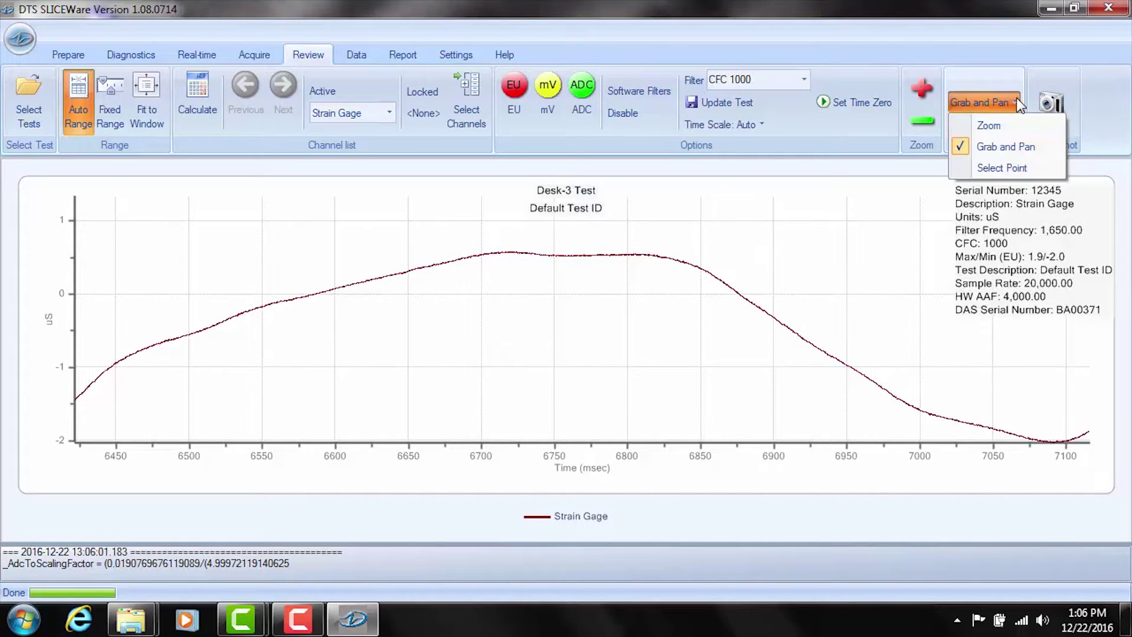
left_click(1000, 169)
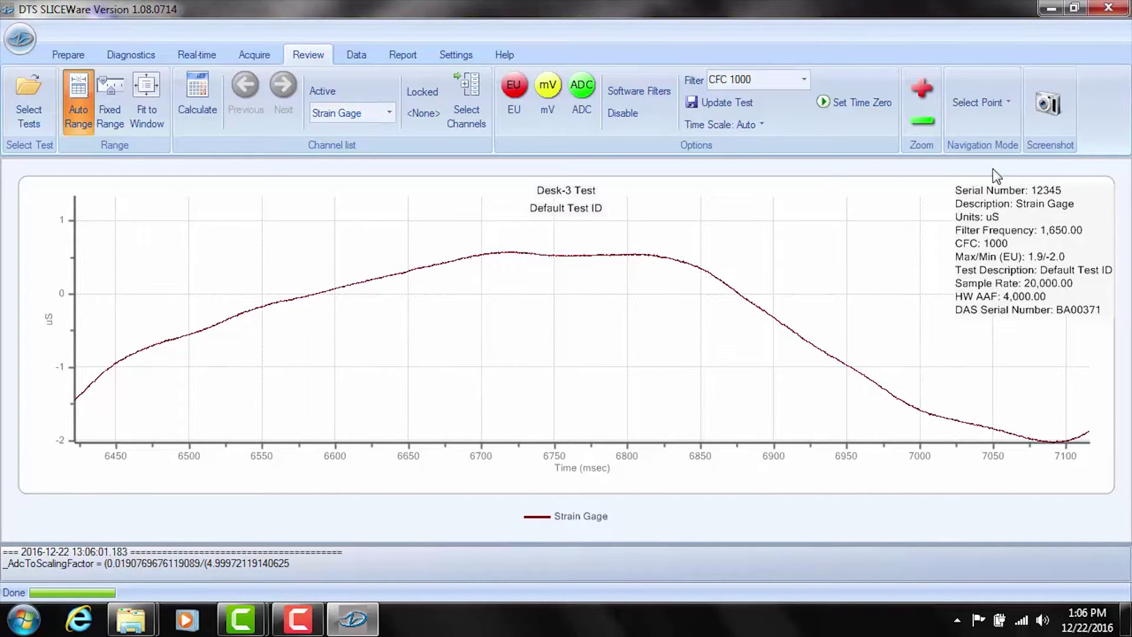
left_click(493, 263)
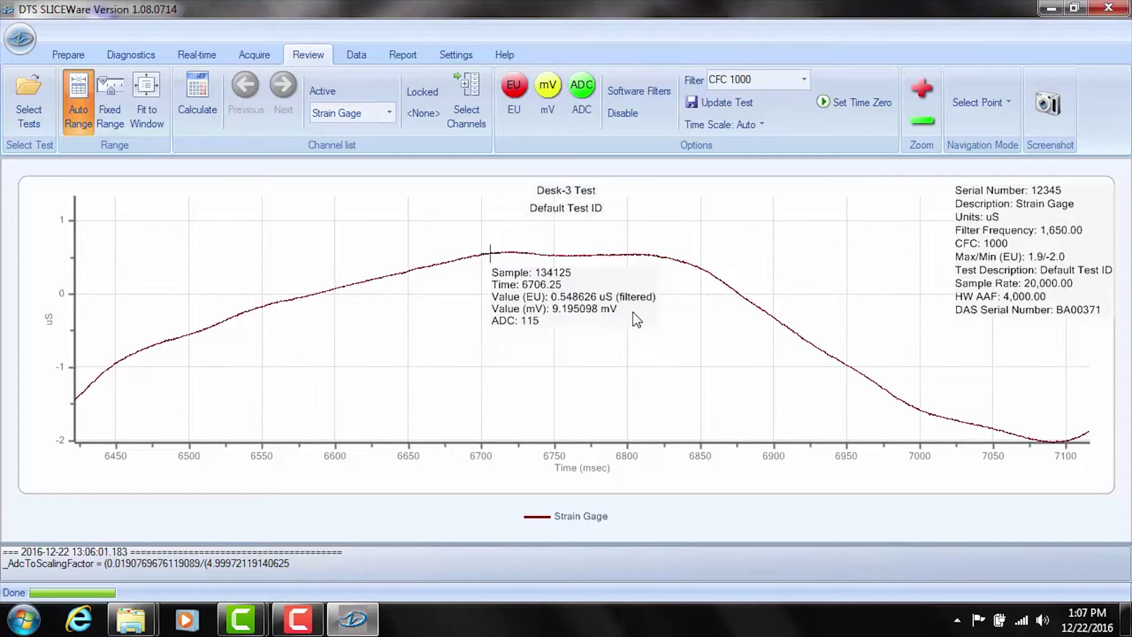
mouse_move(492, 255)
left_mouse_down()
mouse_move(349, 283)
mouse_move(686, 270)
mouse_move(761, 324)
mouse_move(637, 287)
mouse_move(711, 300)
left_mouse_up()
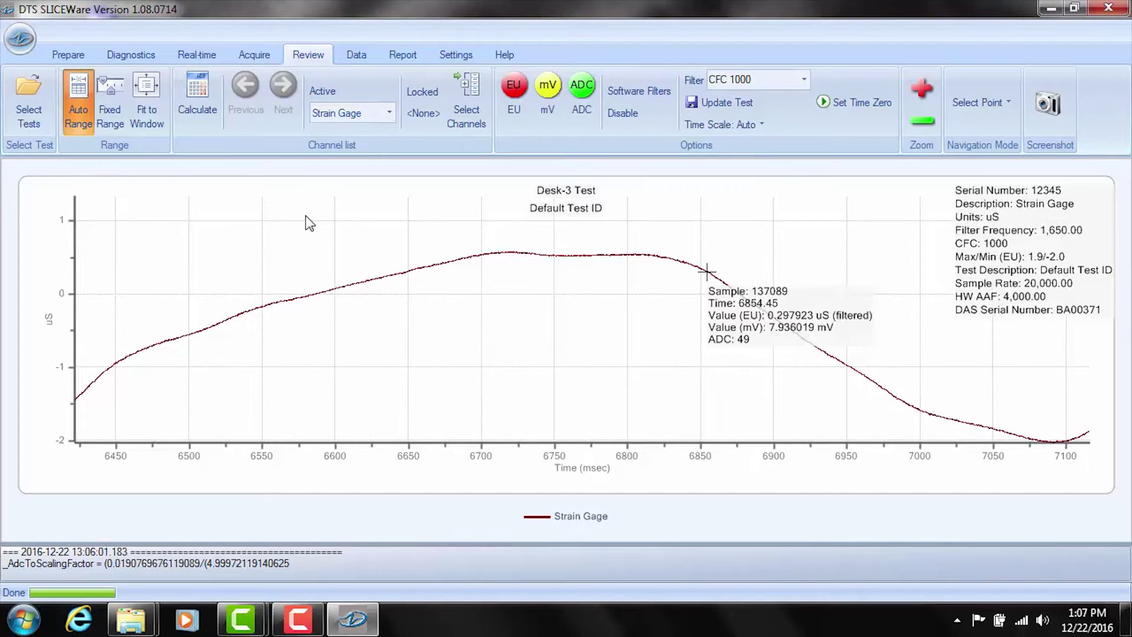
Step: Add an FFT calculated channel named FFTStrain from the Strain Gage channel and display its frequency plot
left_click(200, 99)
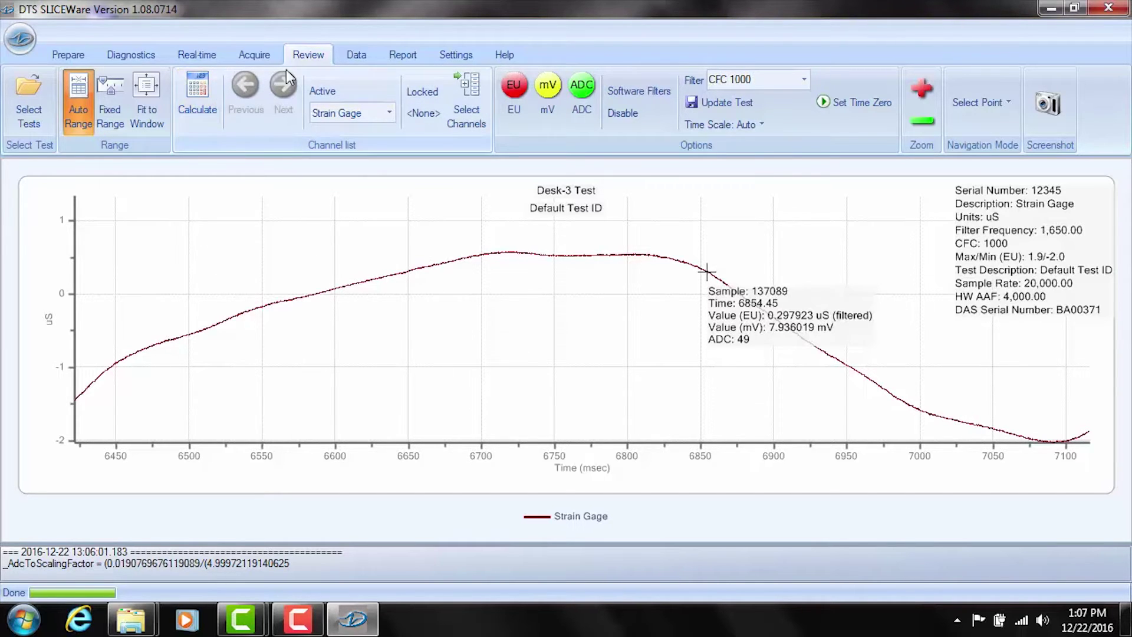
left_click(201, 89)
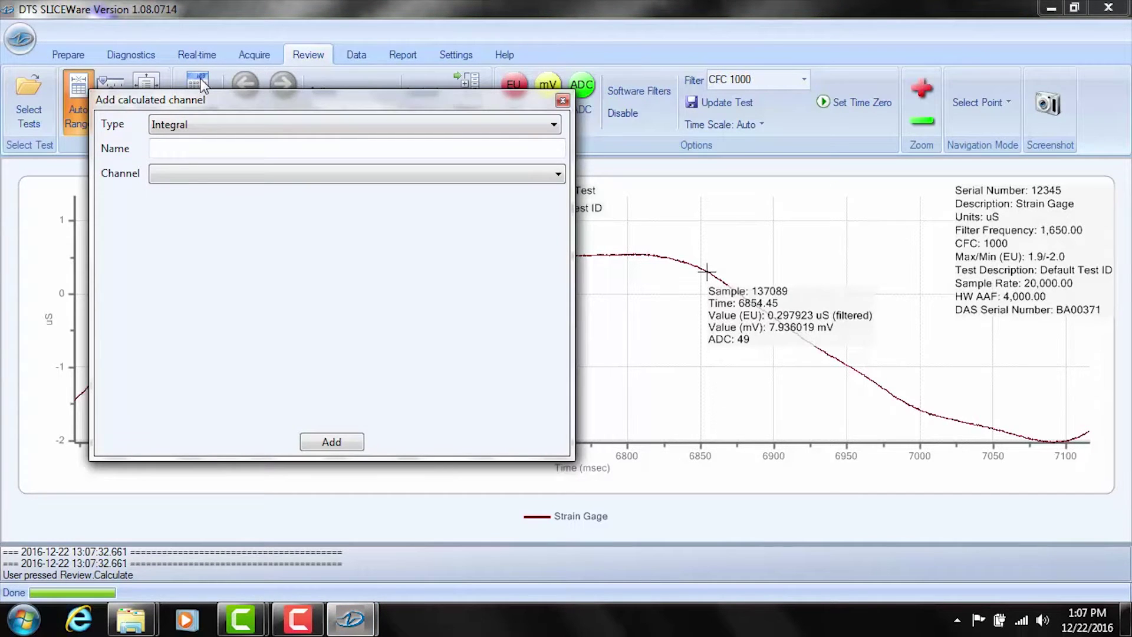
left_click_drag(317, 104, 315, 147)
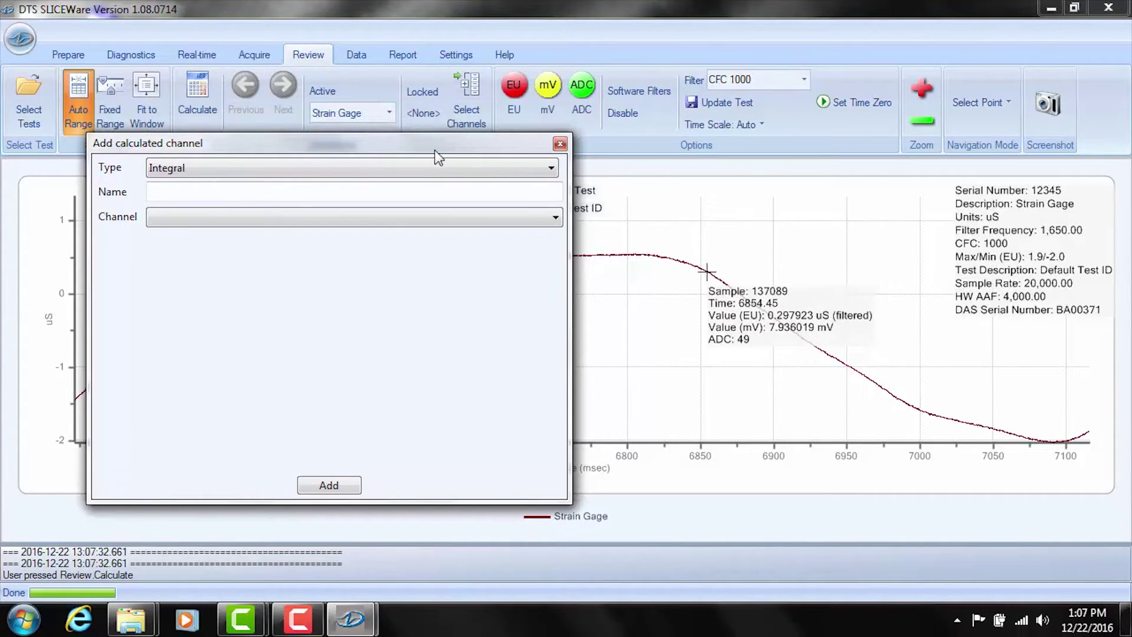
left_click(551, 168)
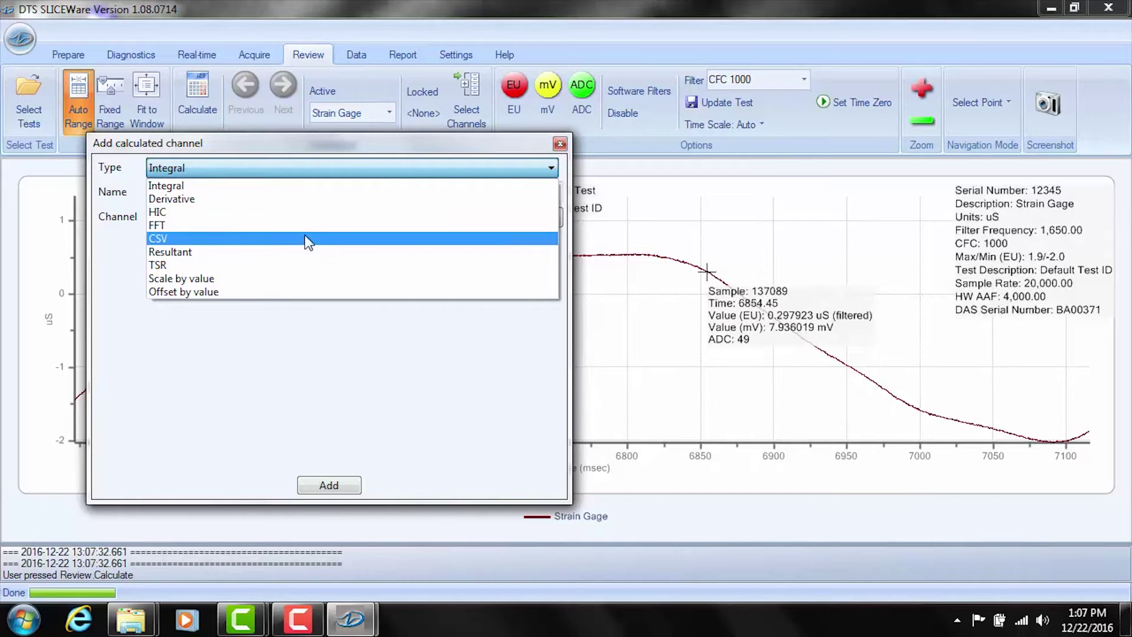
left_click(194, 229)
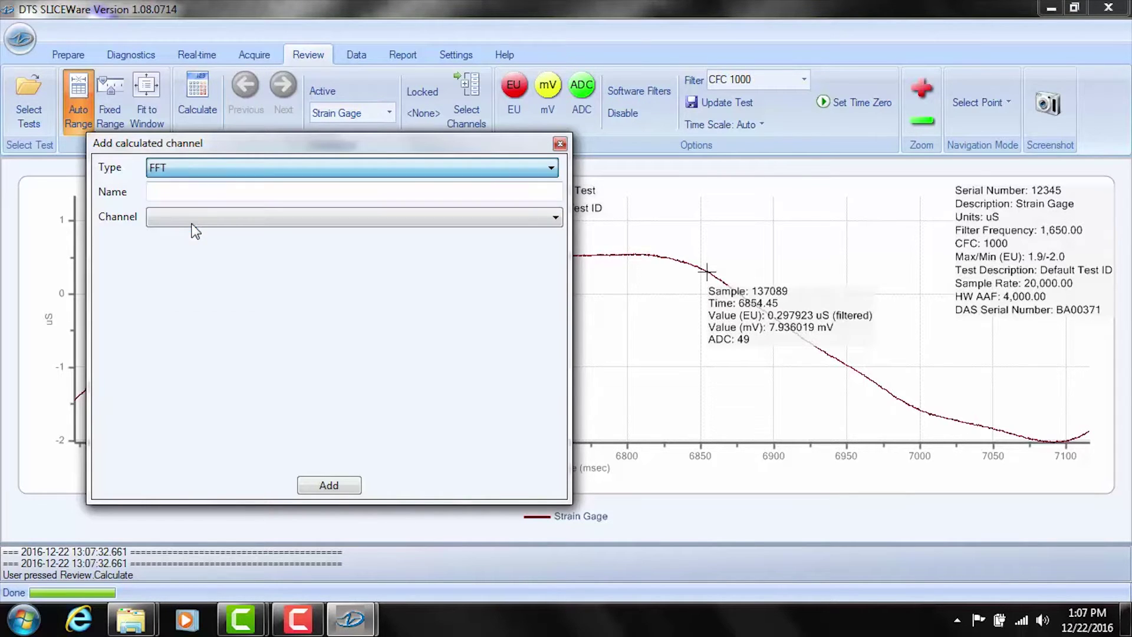
left_click(190, 190)
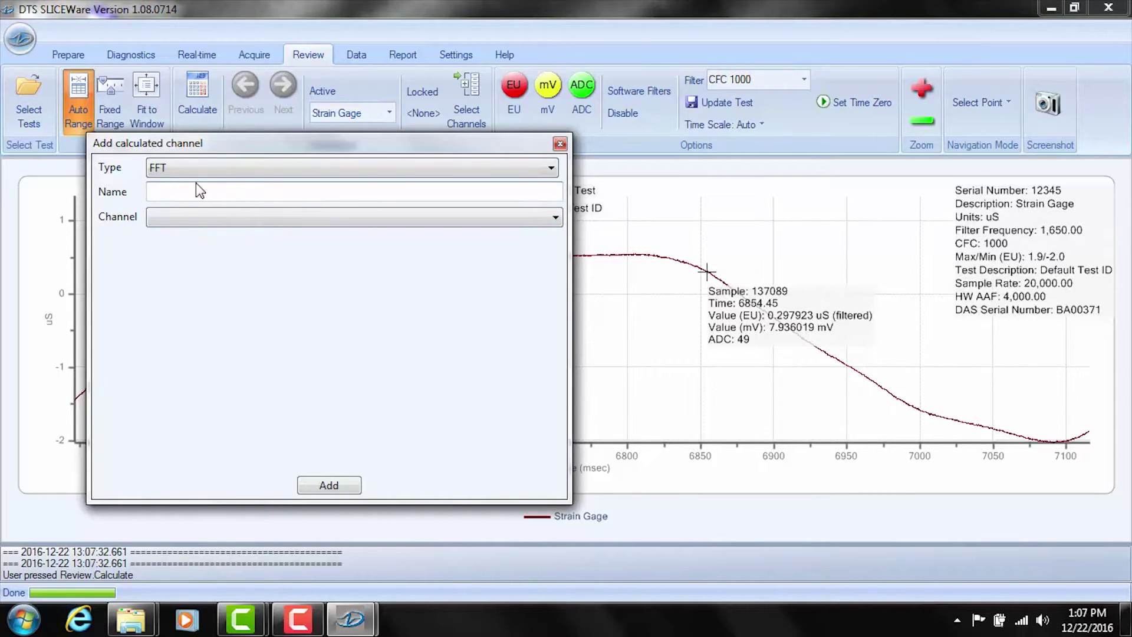
type("FFTStrain")
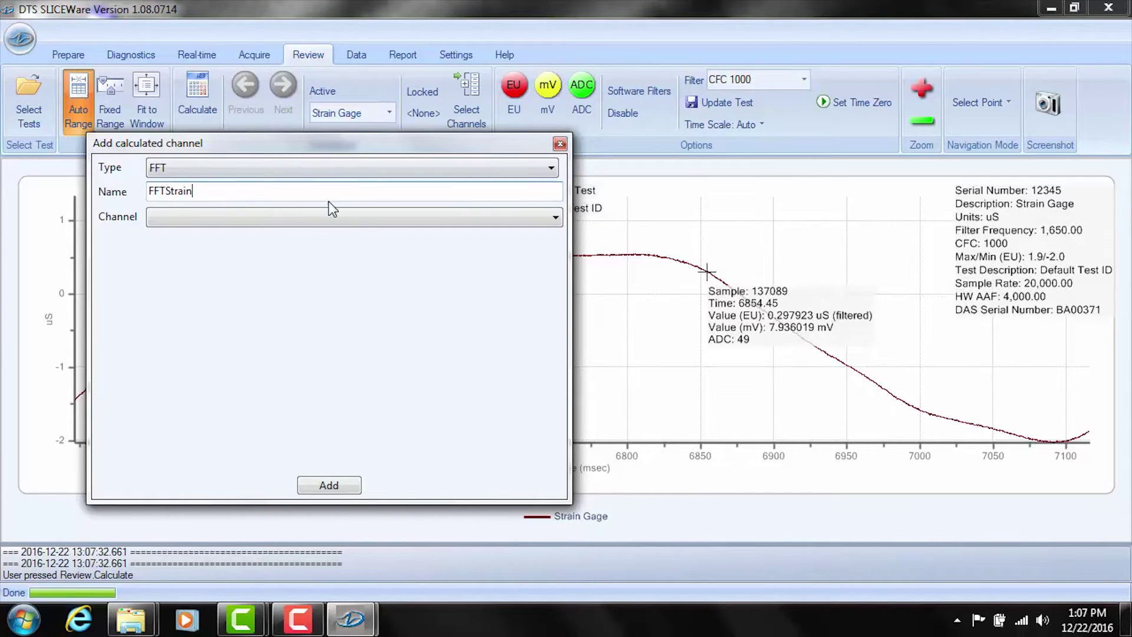
left_click(332, 224)
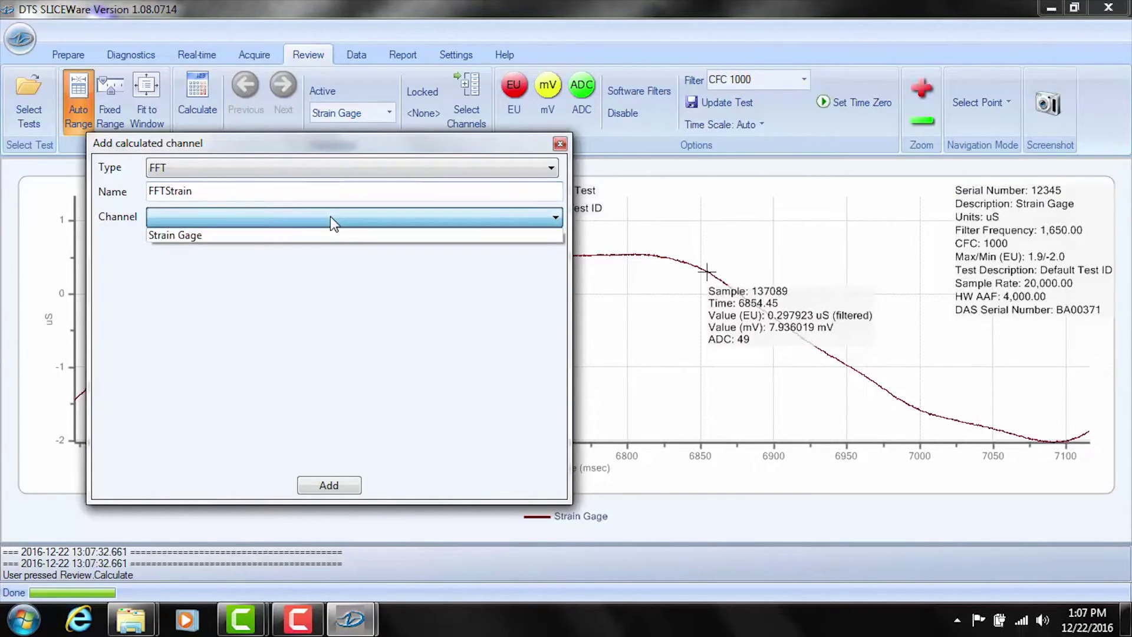
left_click(263, 236)
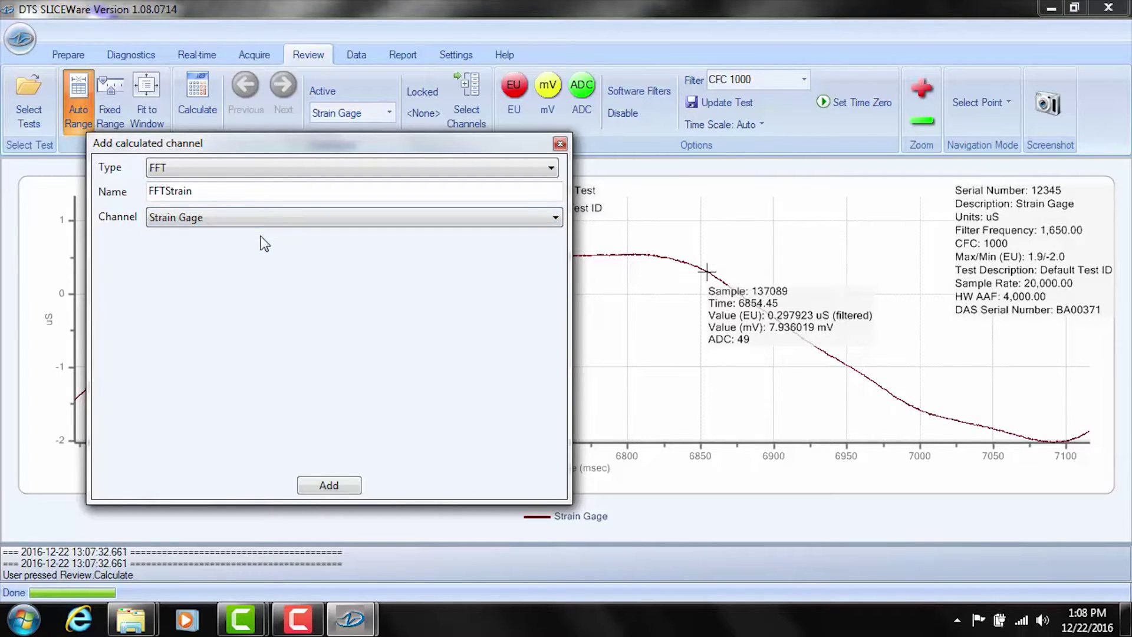
left_click(342, 485)
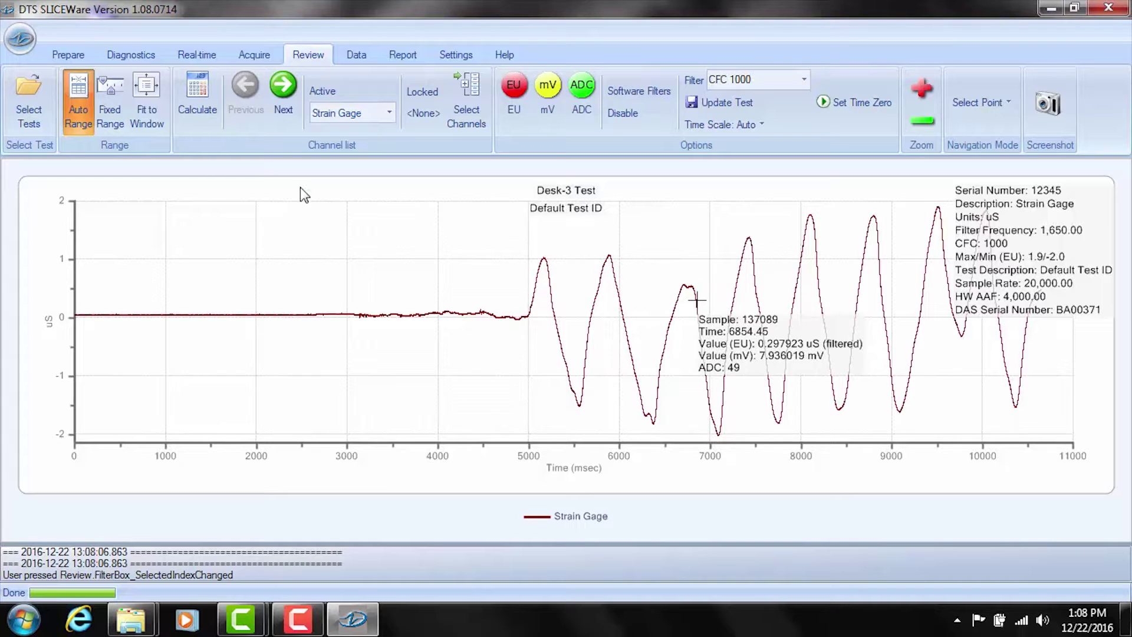
left_click(285, 87)
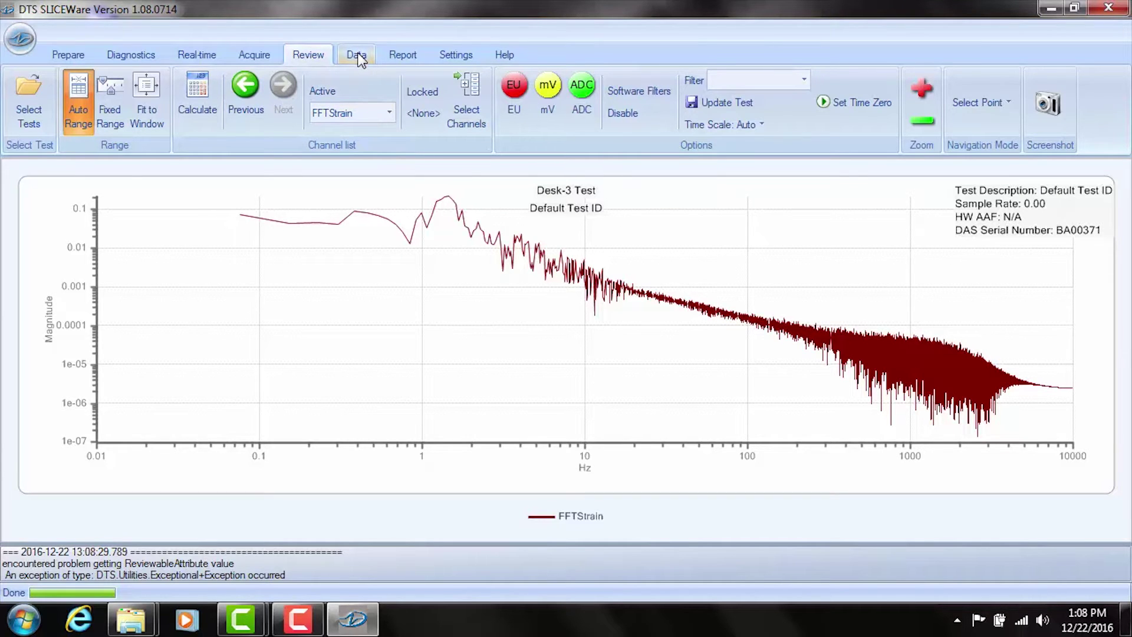
Step: Export the Desk-3 Test data in CSV format without channel filtering, saved as Desk-3 Test_UNFILTERED in the UNFILTERED folder
left_click(357, 55)
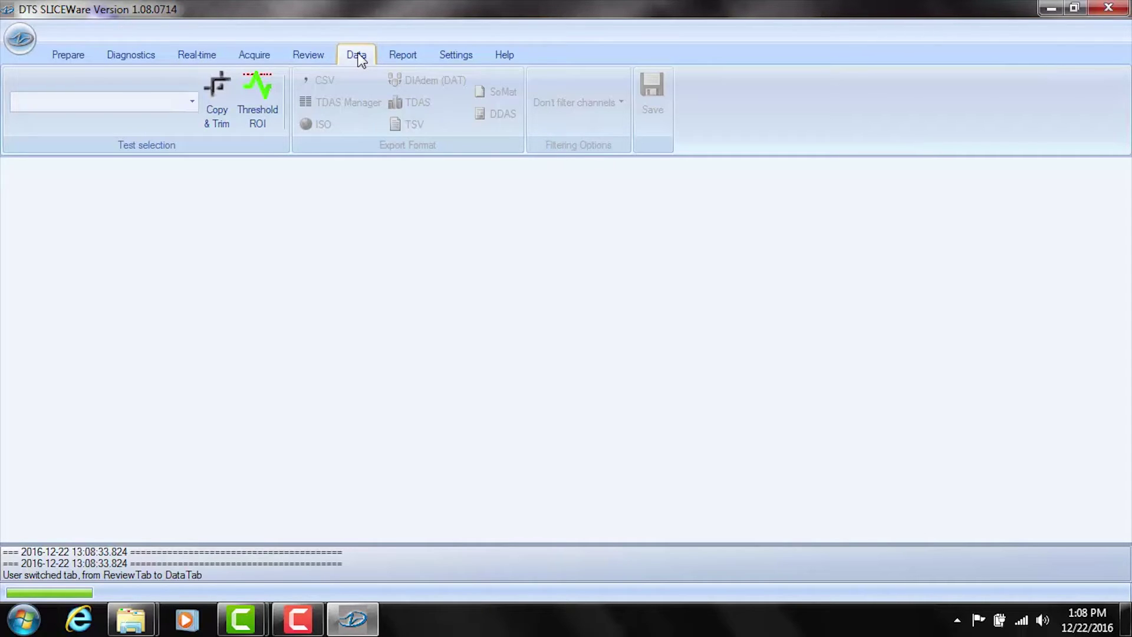
left_click(193, 103)
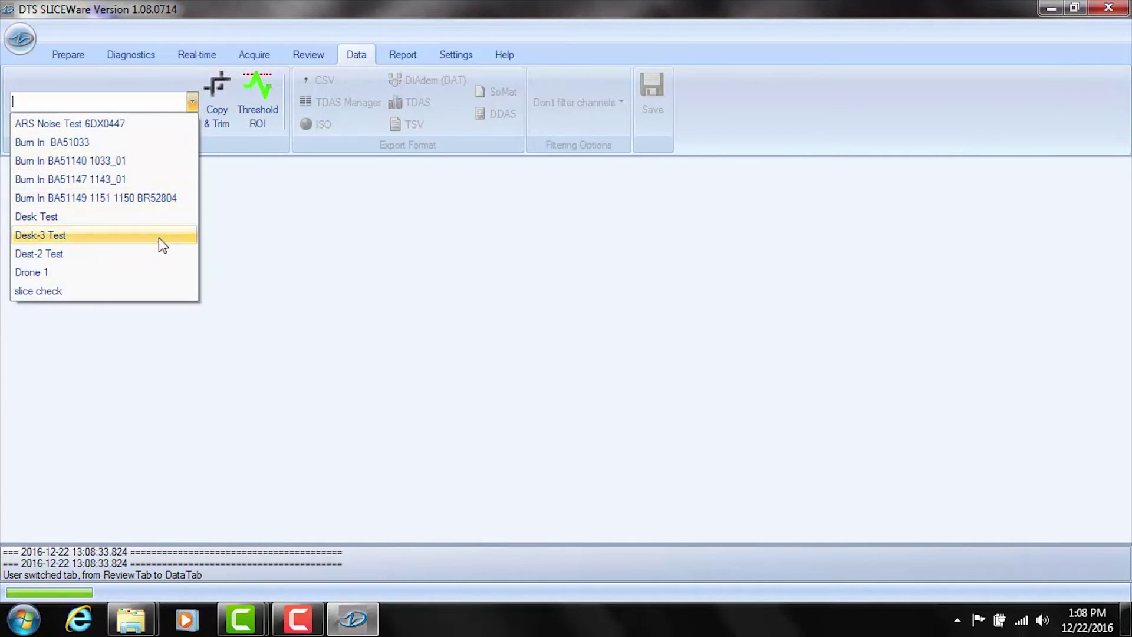
left_click(126, 234)
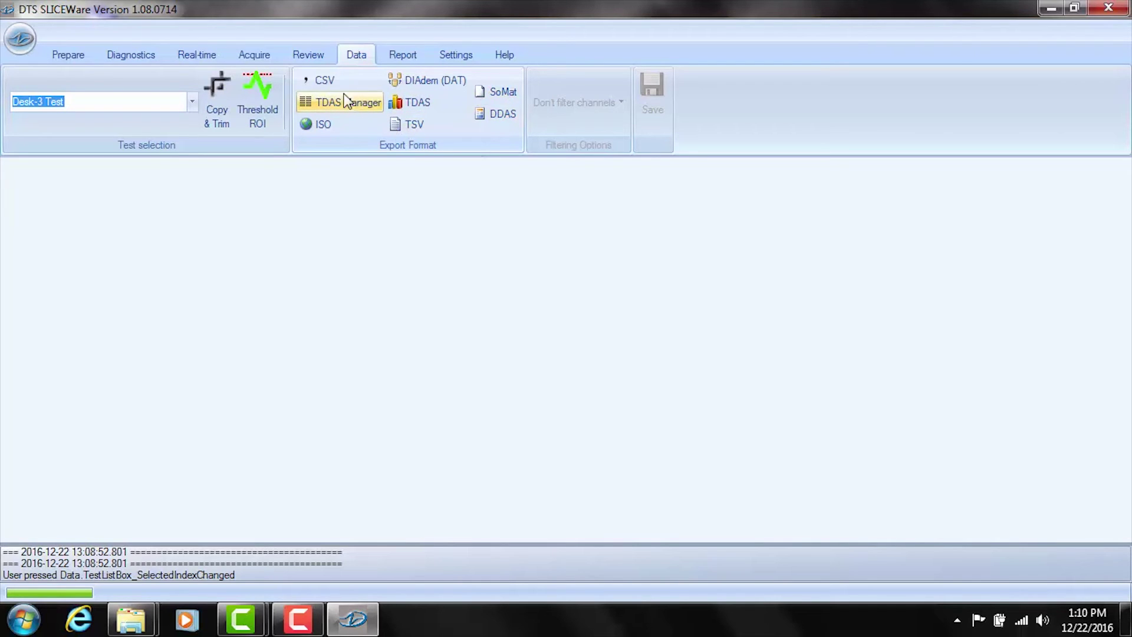
left_click(326, 83)
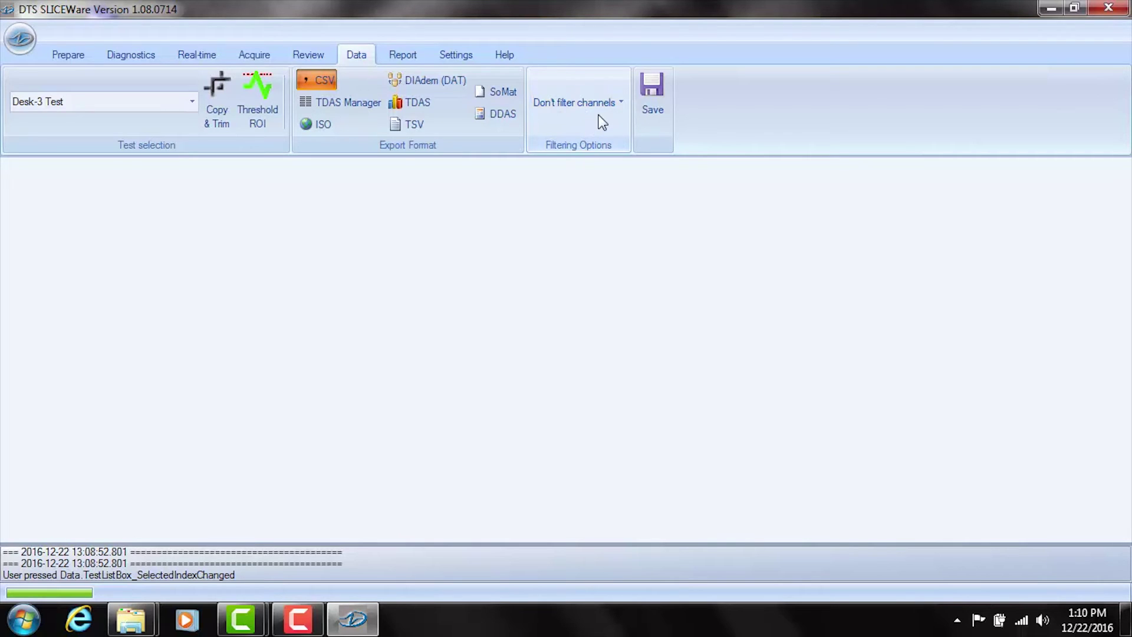
left_click(653, 87)
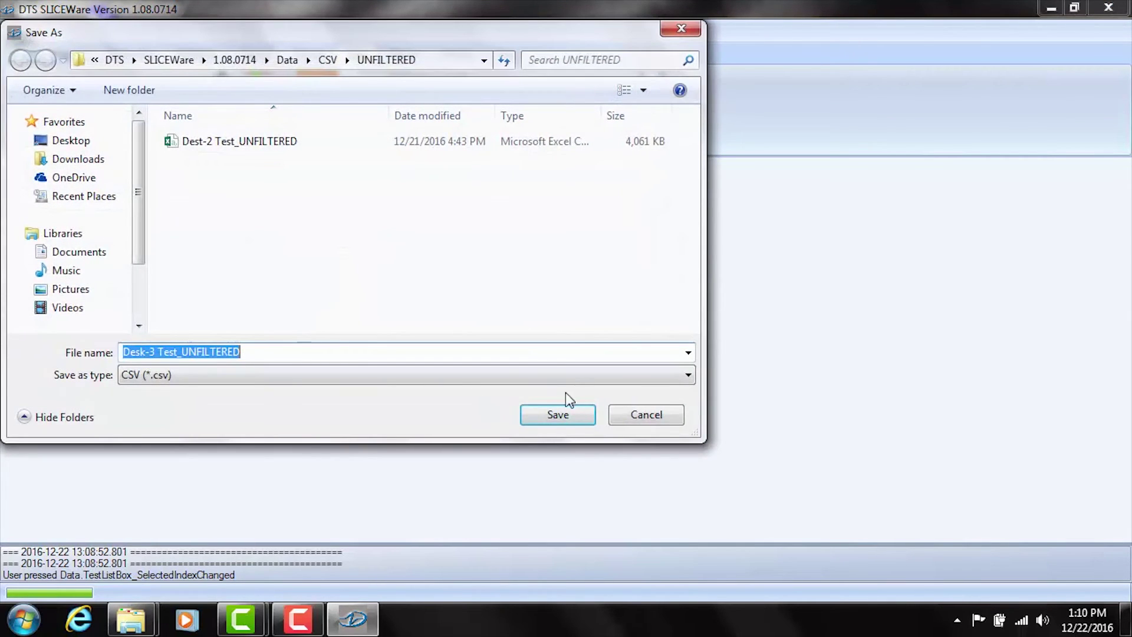
left_click_drag(597, 40, 677, 249)
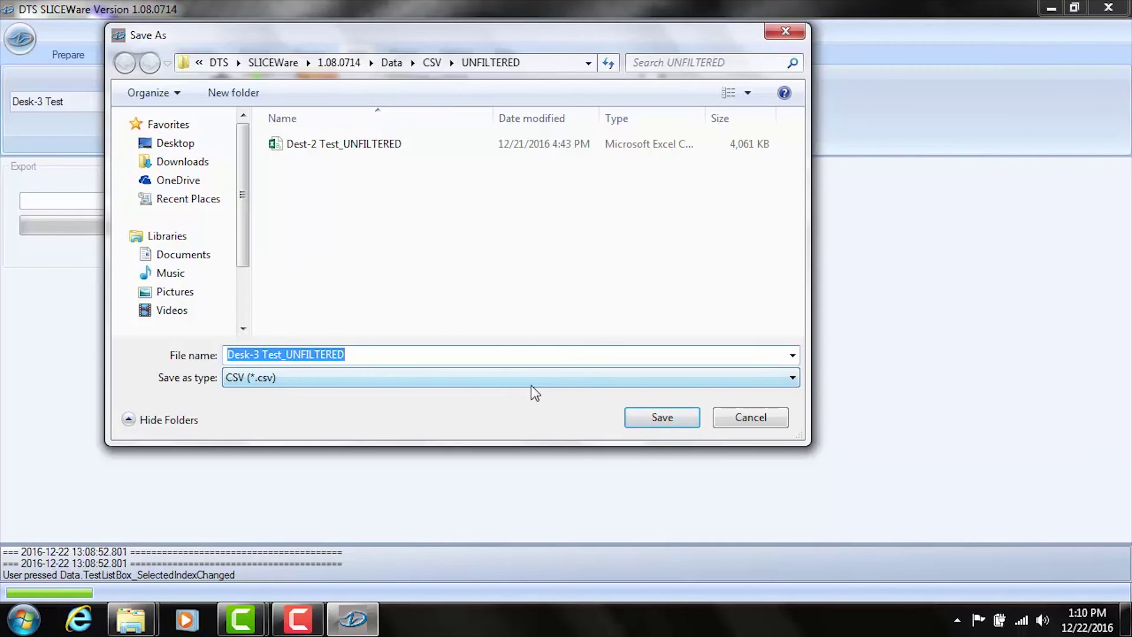
left_click(663, 419)
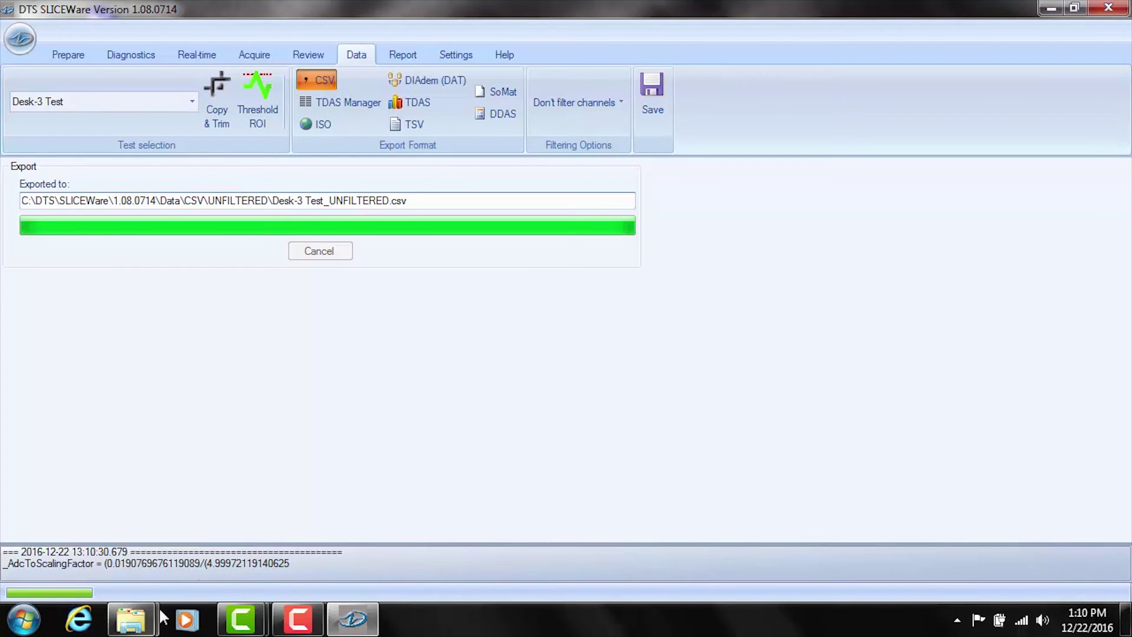
Step: In Windows Explorer, browse to C:\DTS\SLICEWare\1.08.0714\Data\CSV\UNFILTERED and open the Desk-3 Test_UNFILTERED file in Excel
mouse_move(134, 623)
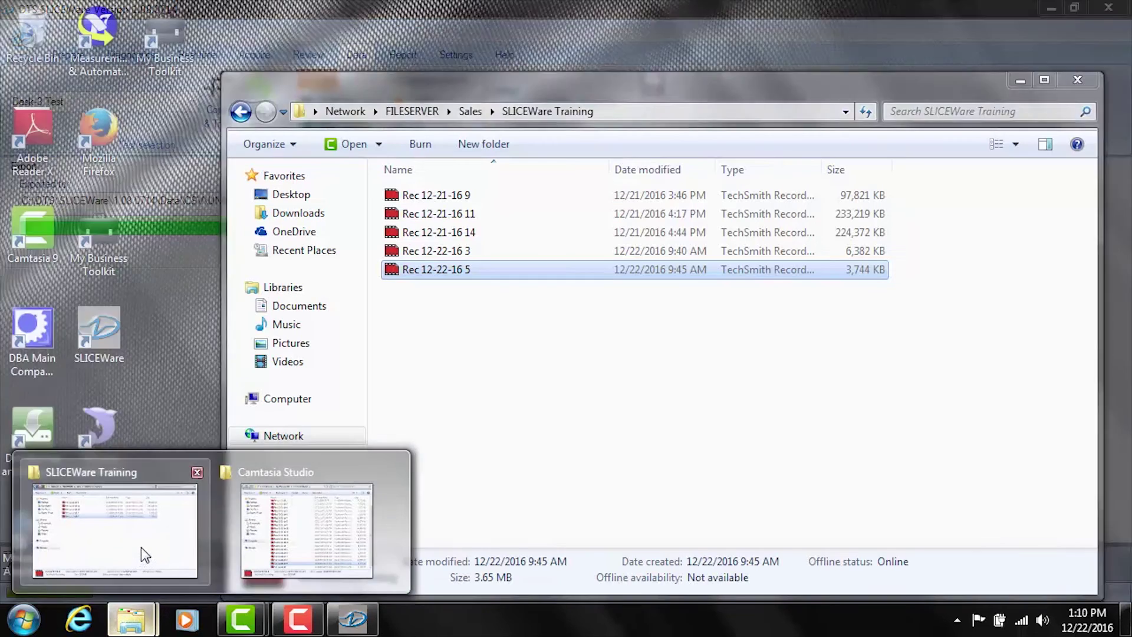
left_click(143, 560)
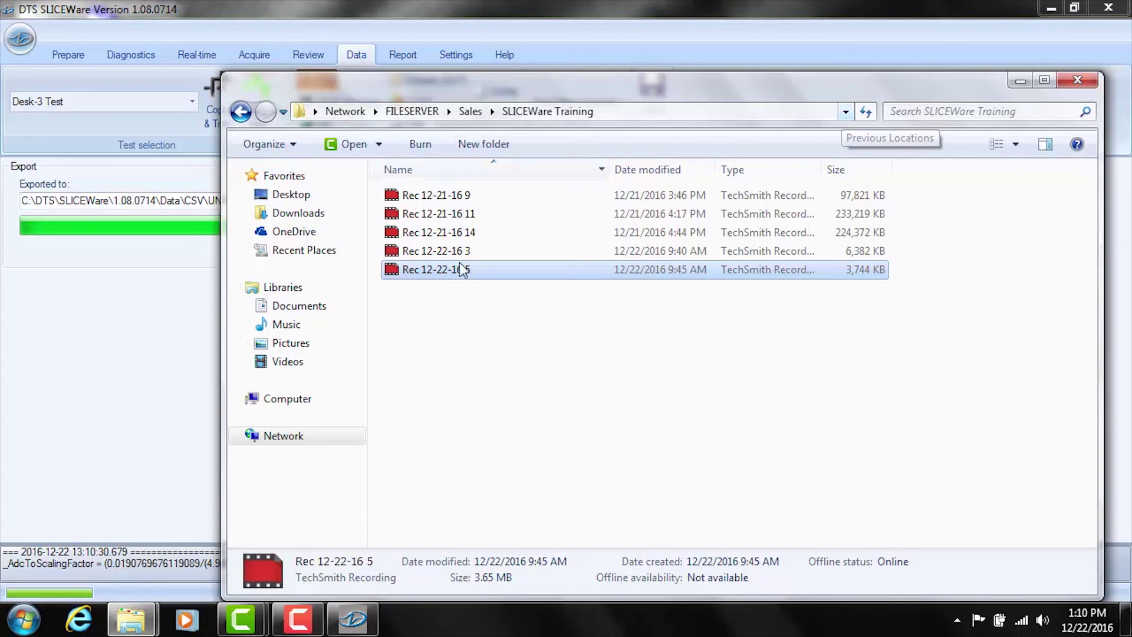
left_click(270, 400)
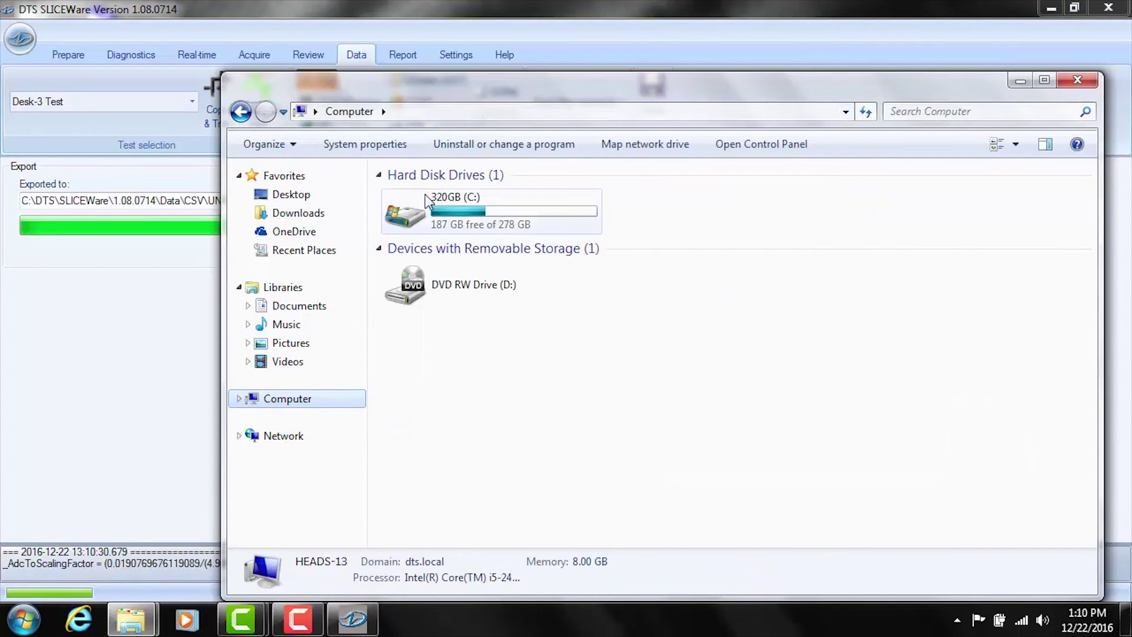
double_click(449, 205)
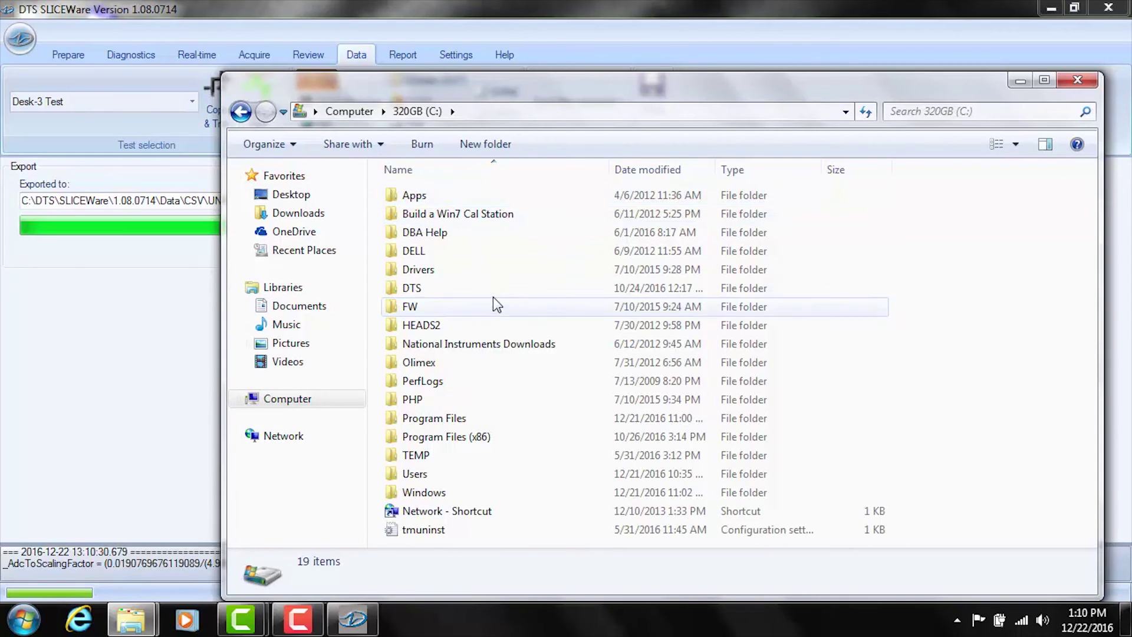
left_click(413, 289)
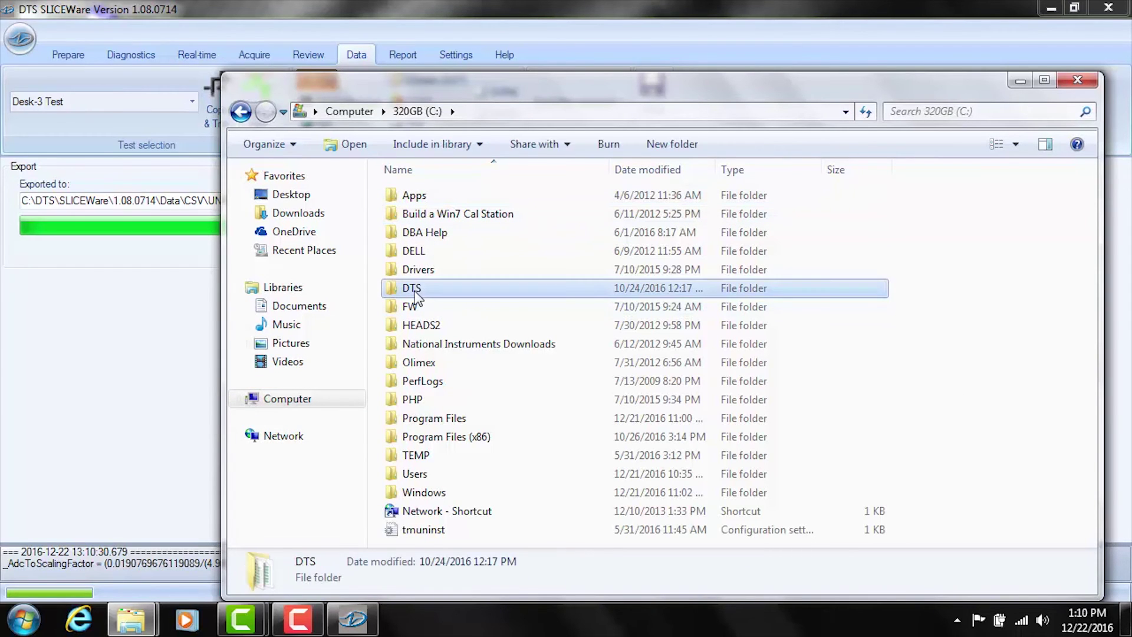
double_click(412, 288)
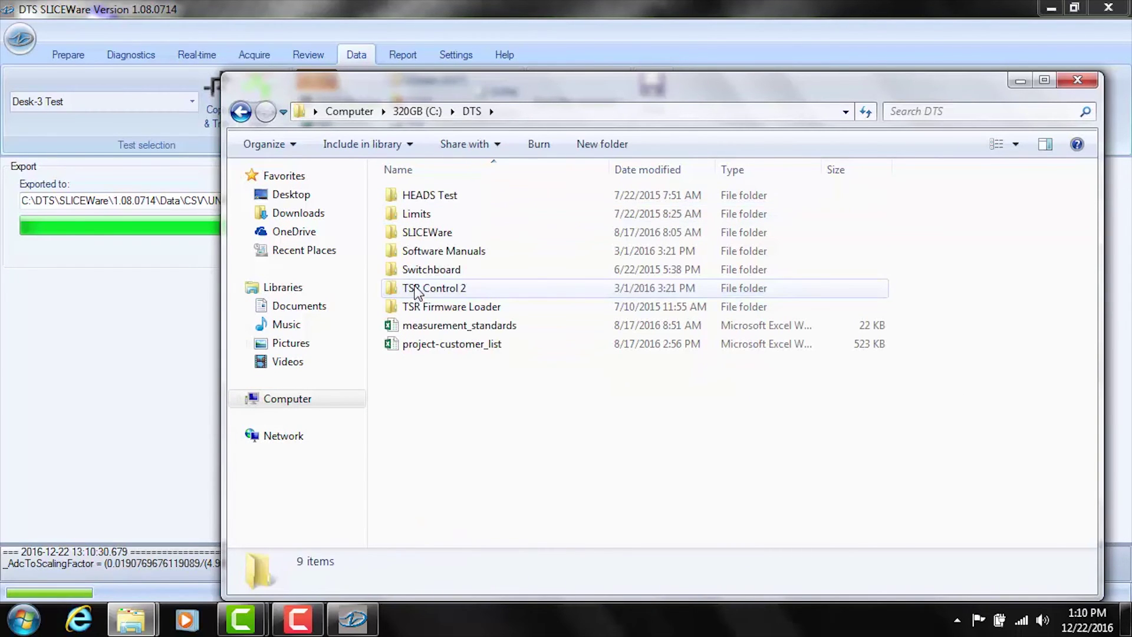
double_click(434, 235)
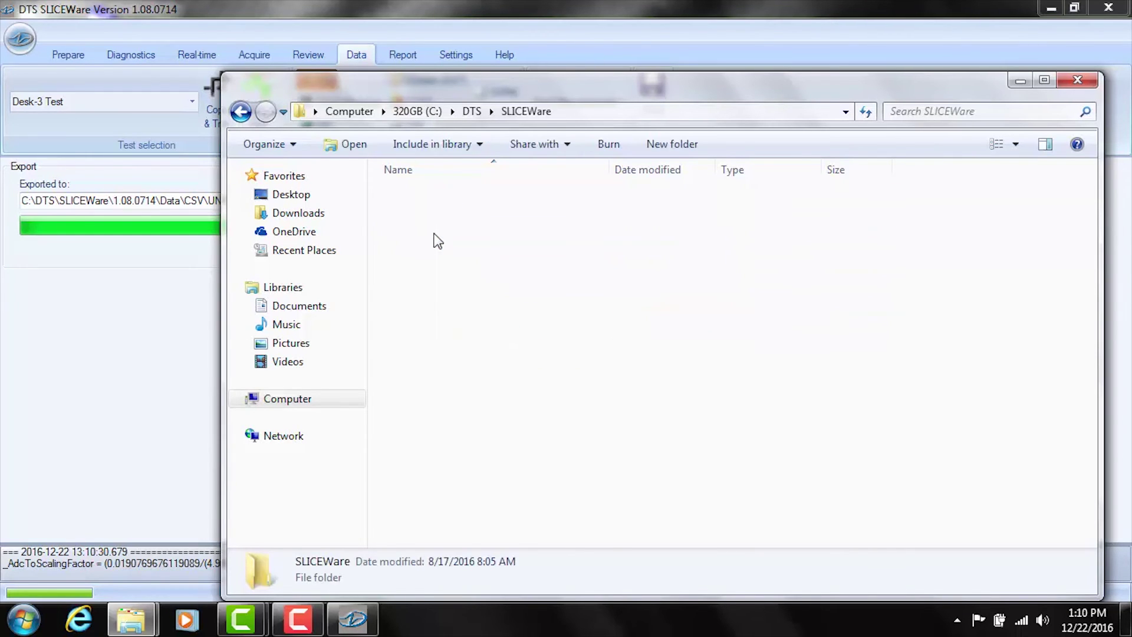
double_click(429, 216)
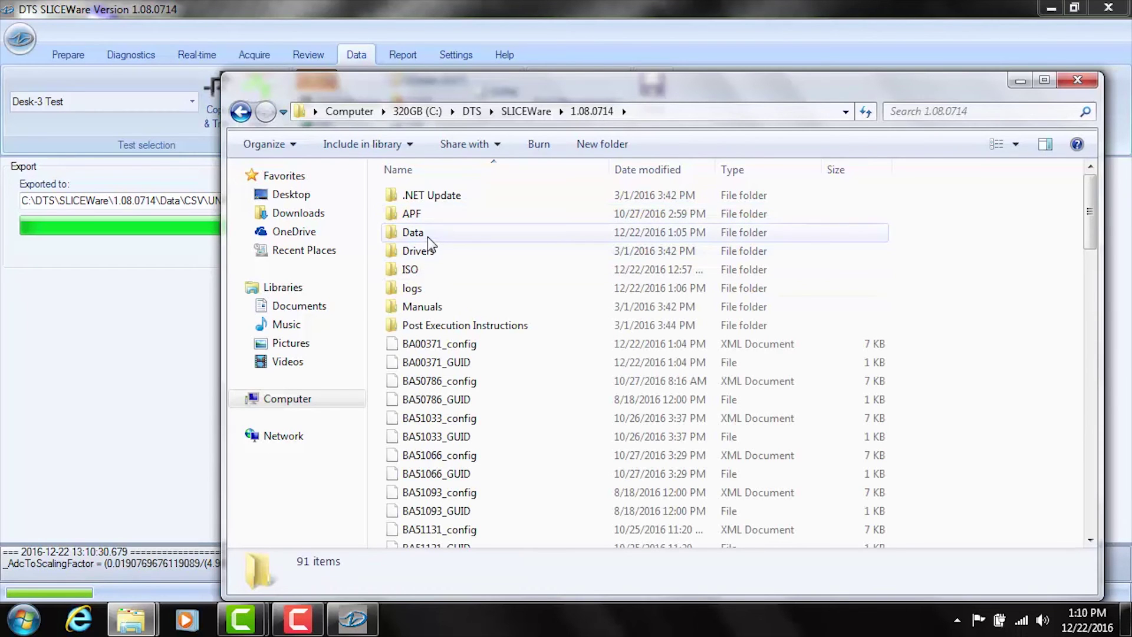
double_click(427, 235)
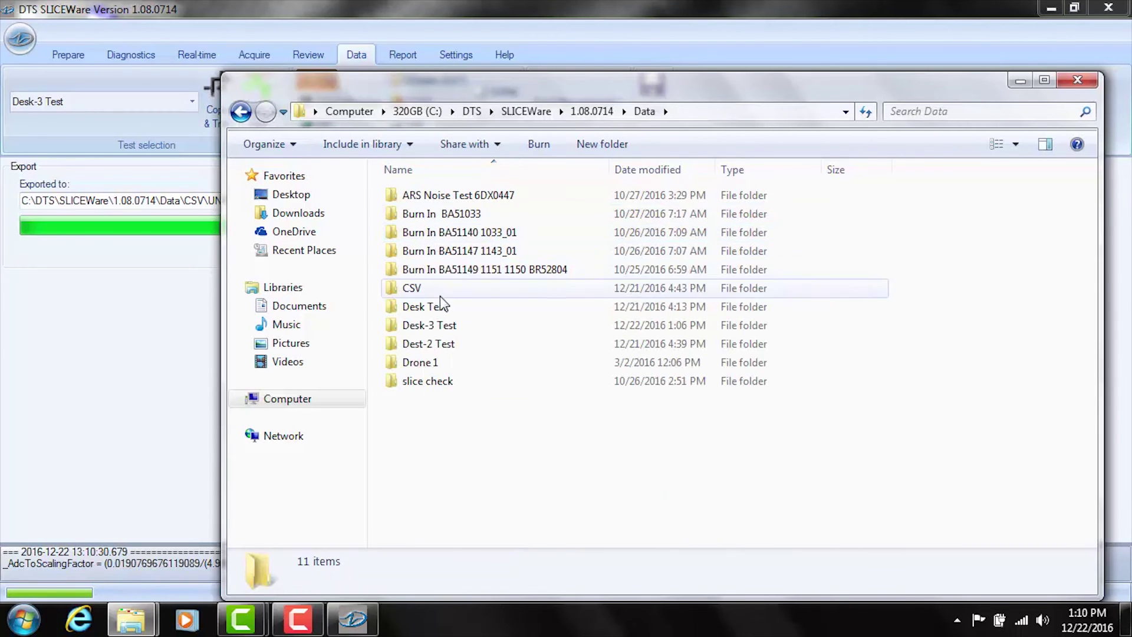
double_click(428, 286)
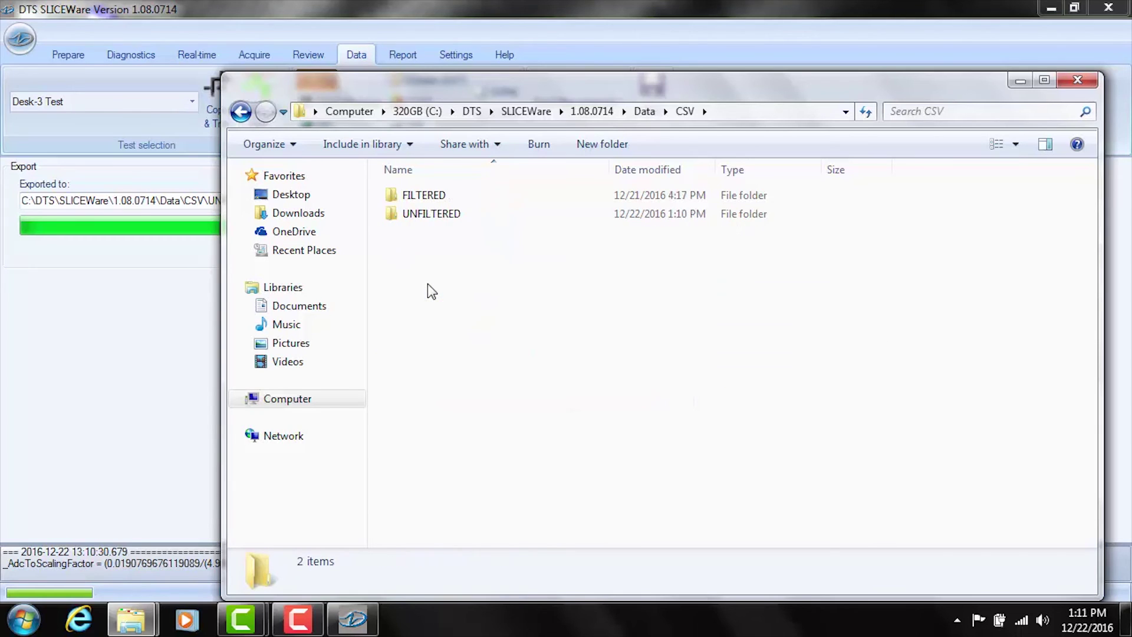
double_click(428, 214)
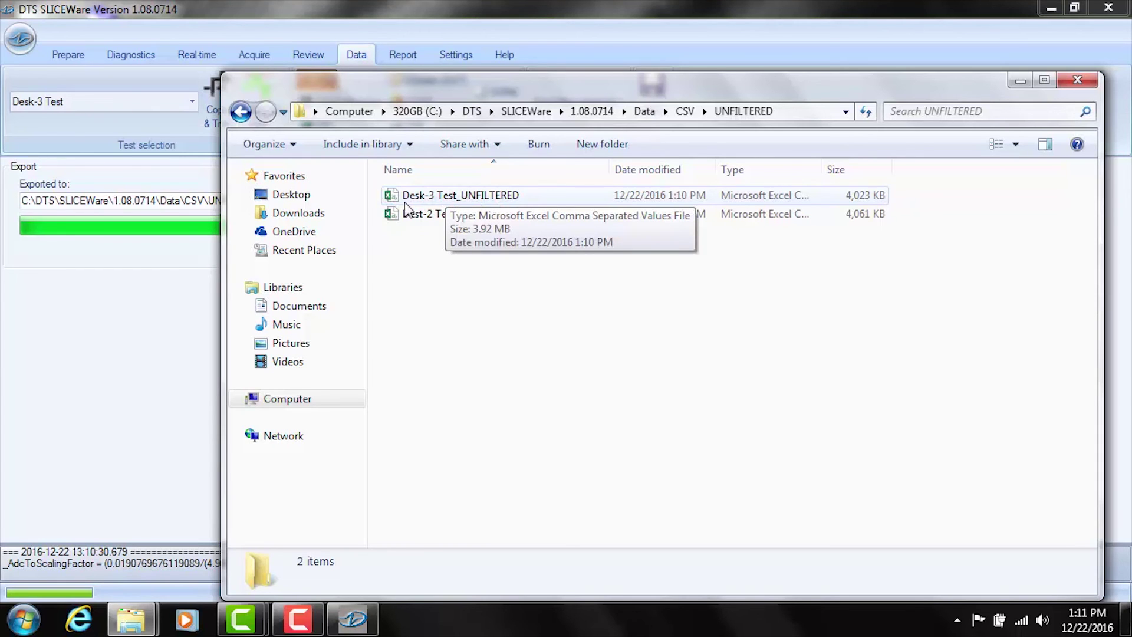
left_click(427, 201)
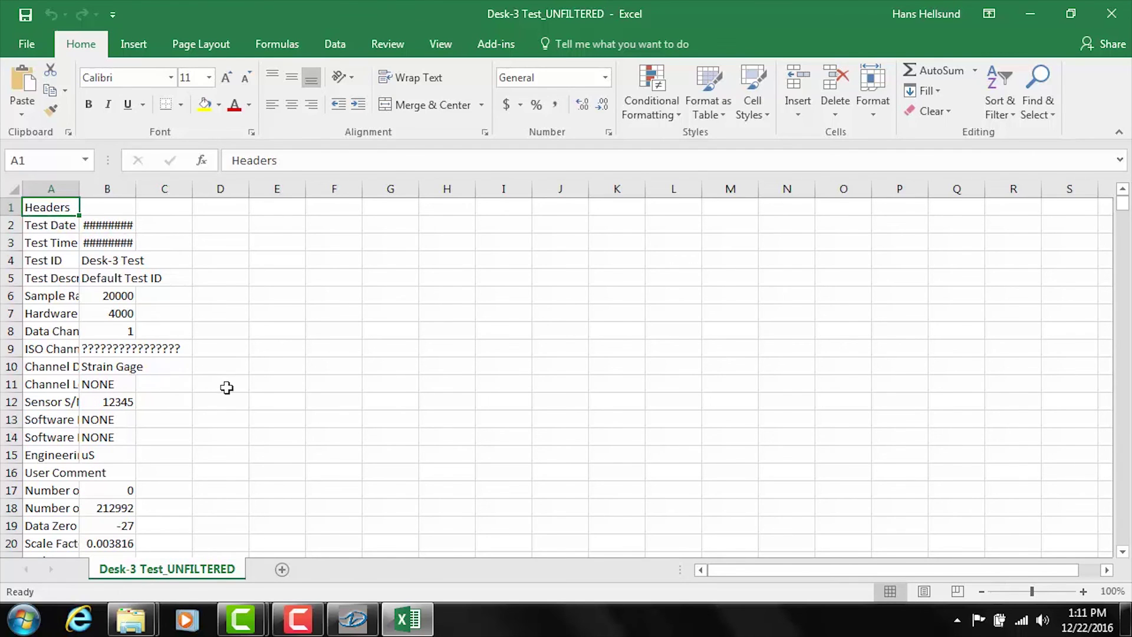
Step: Examine the exported CSV's header information and its time and strain channel data columns
scroll(176, 384, "down", 3)
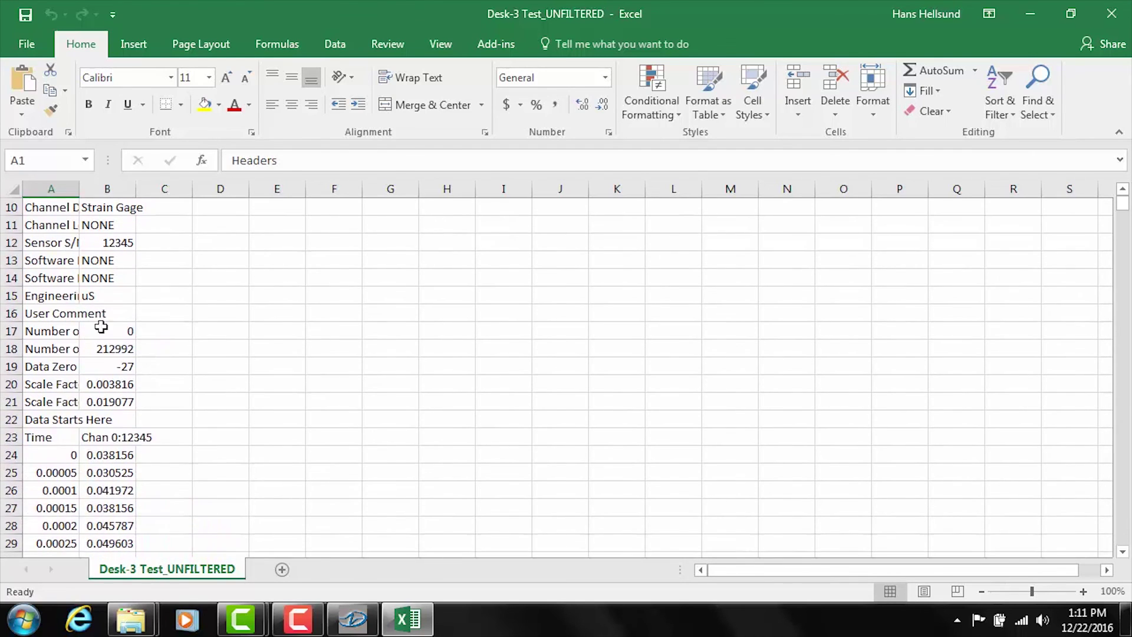
scroll(135, 389, "down", 1)
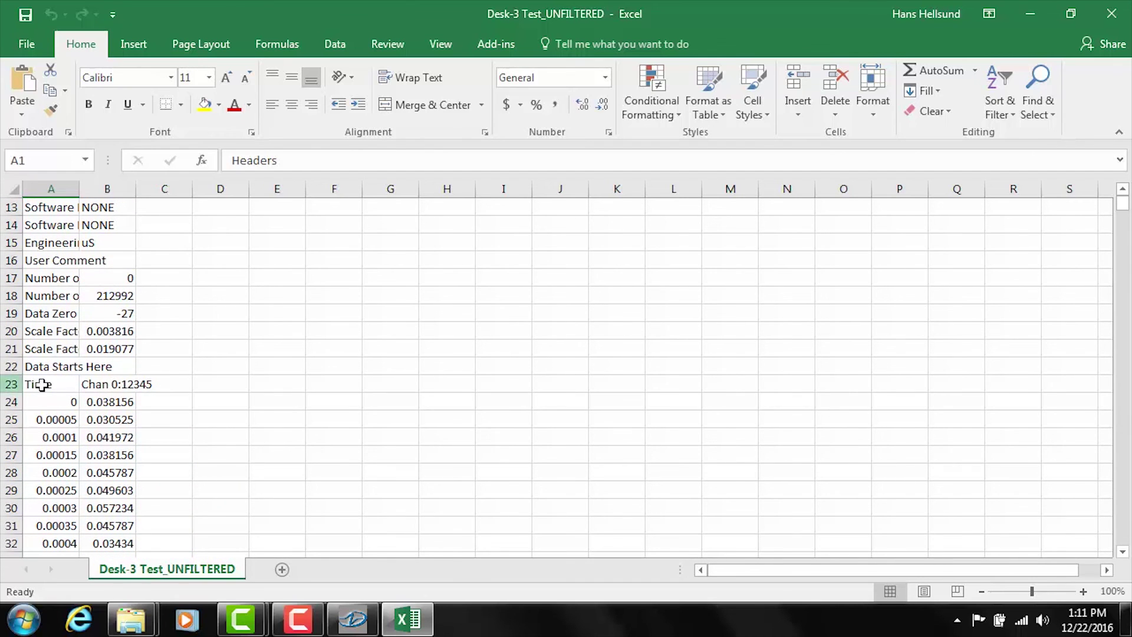
scroll(100, 399, "down", 1)
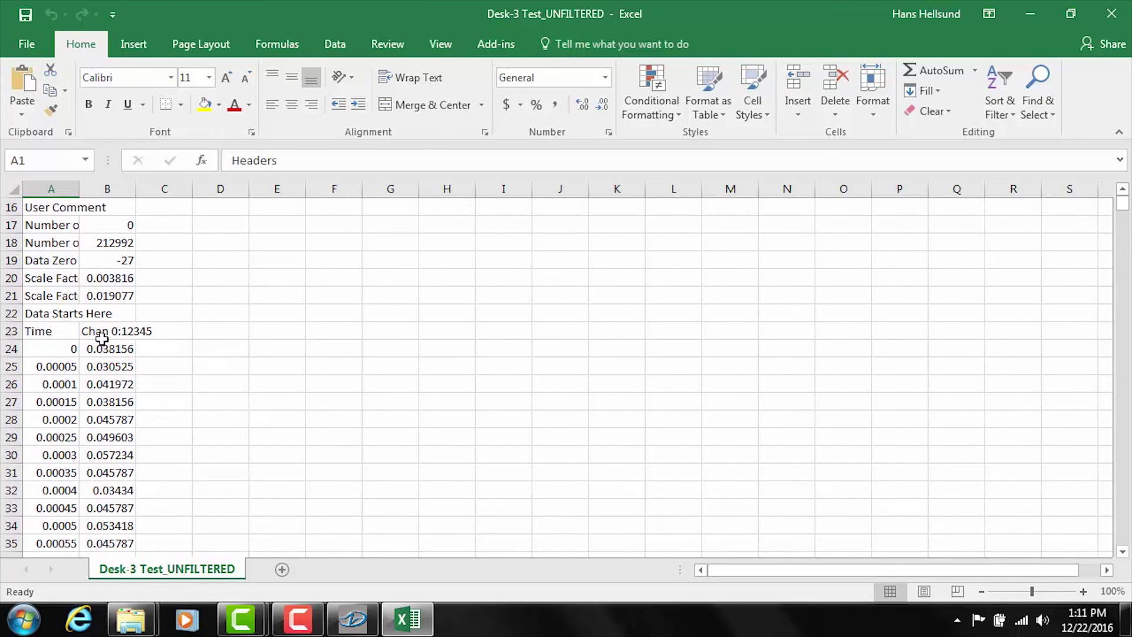
scroll(132, 427, "down", 6)
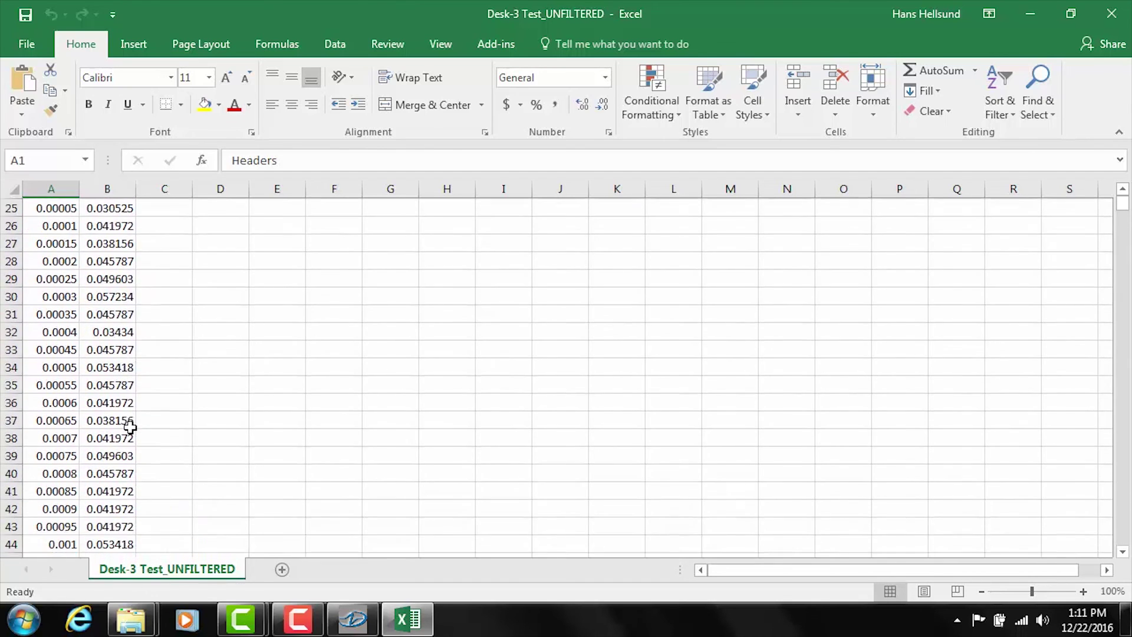
scroll(130, 431, "down", 9)
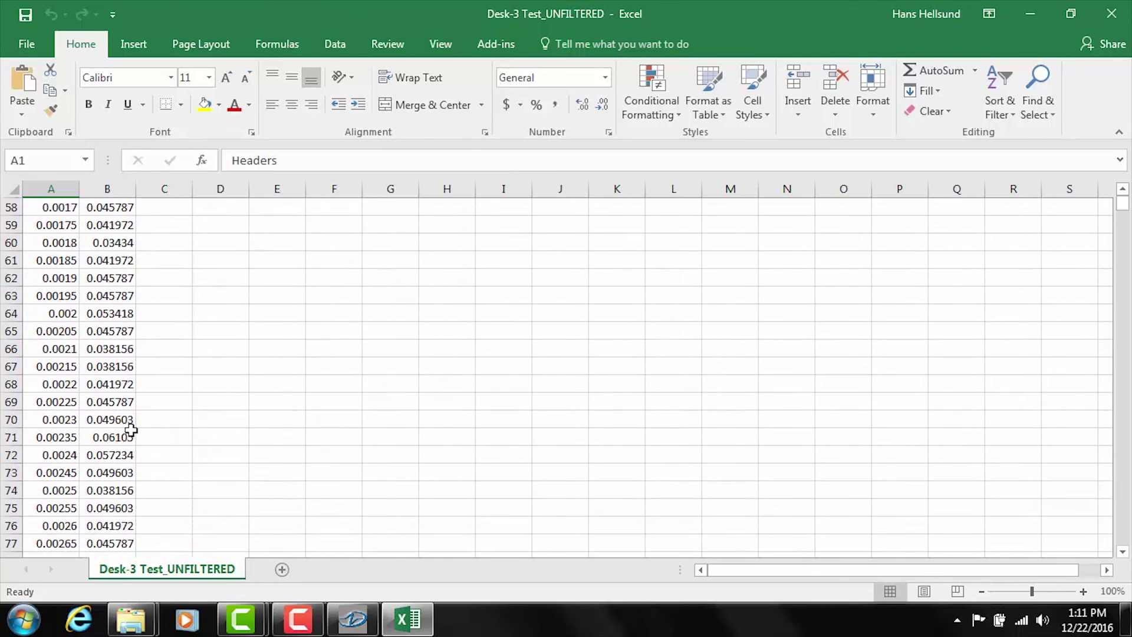
scroll(130, 431, "down", 9)
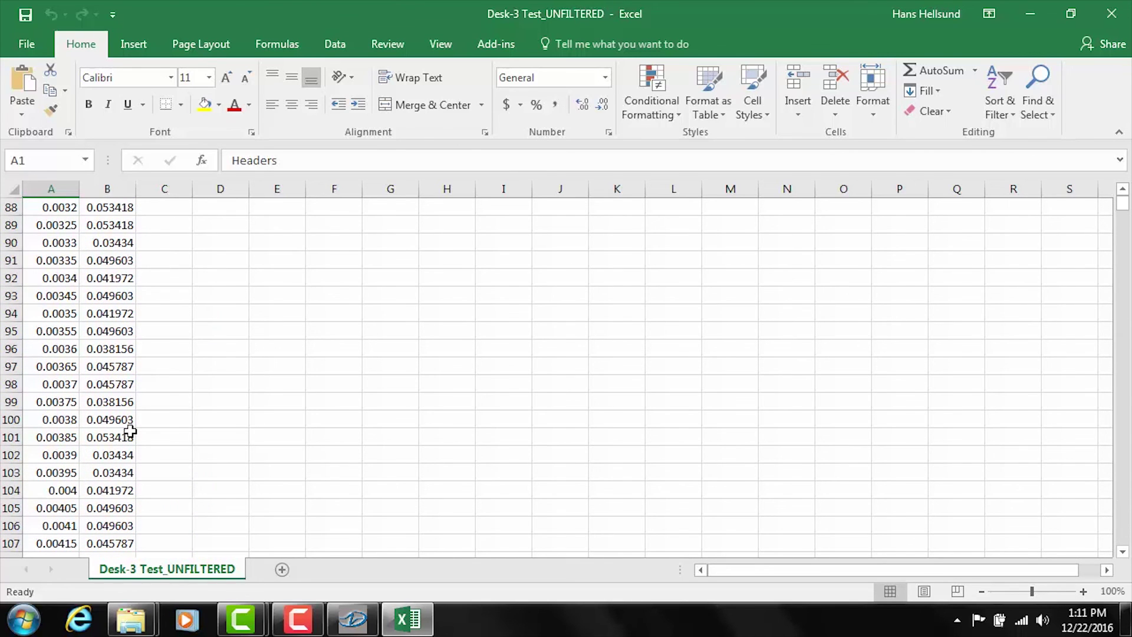
scroll(543, 338, "up", 10)
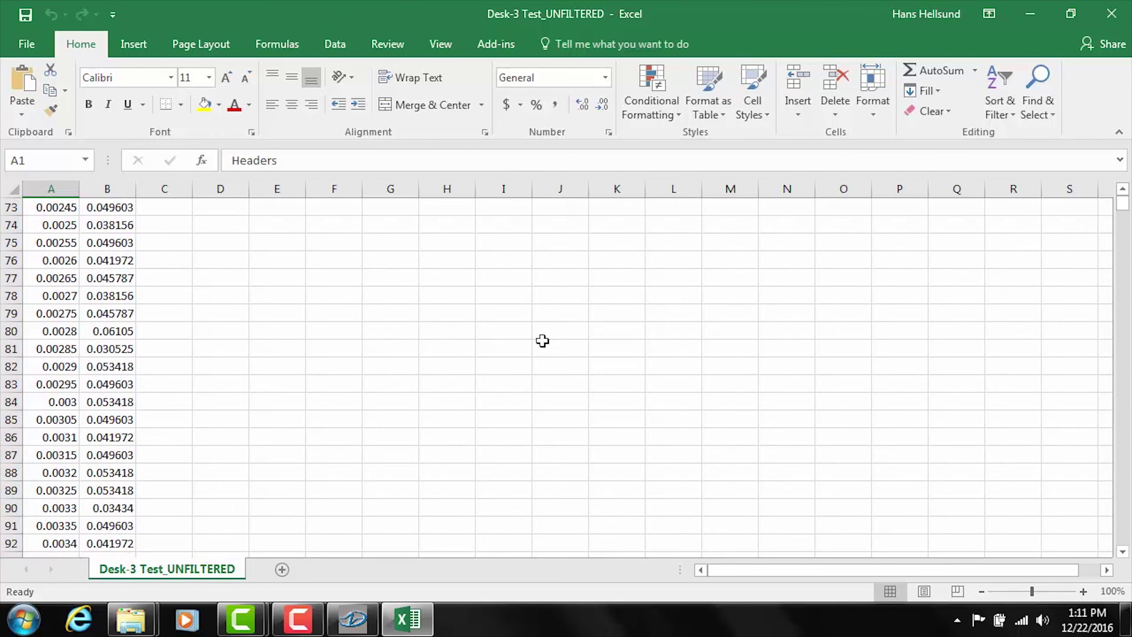